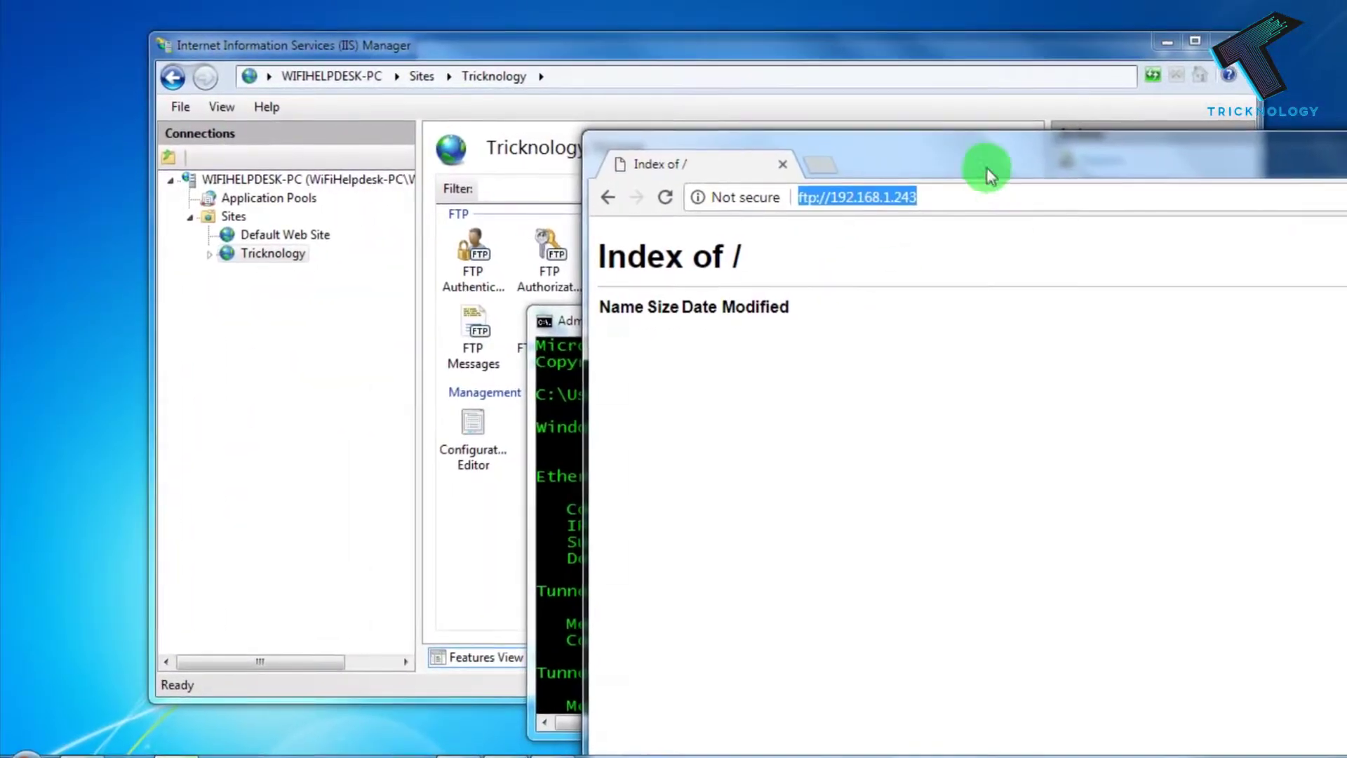
- Arrange the Chrome FTP index and the G:\FTP Explorer window side by side
{"action": "left_click_drag", "start_coordinate": [987, 173], "coordinate": [885, 309]}
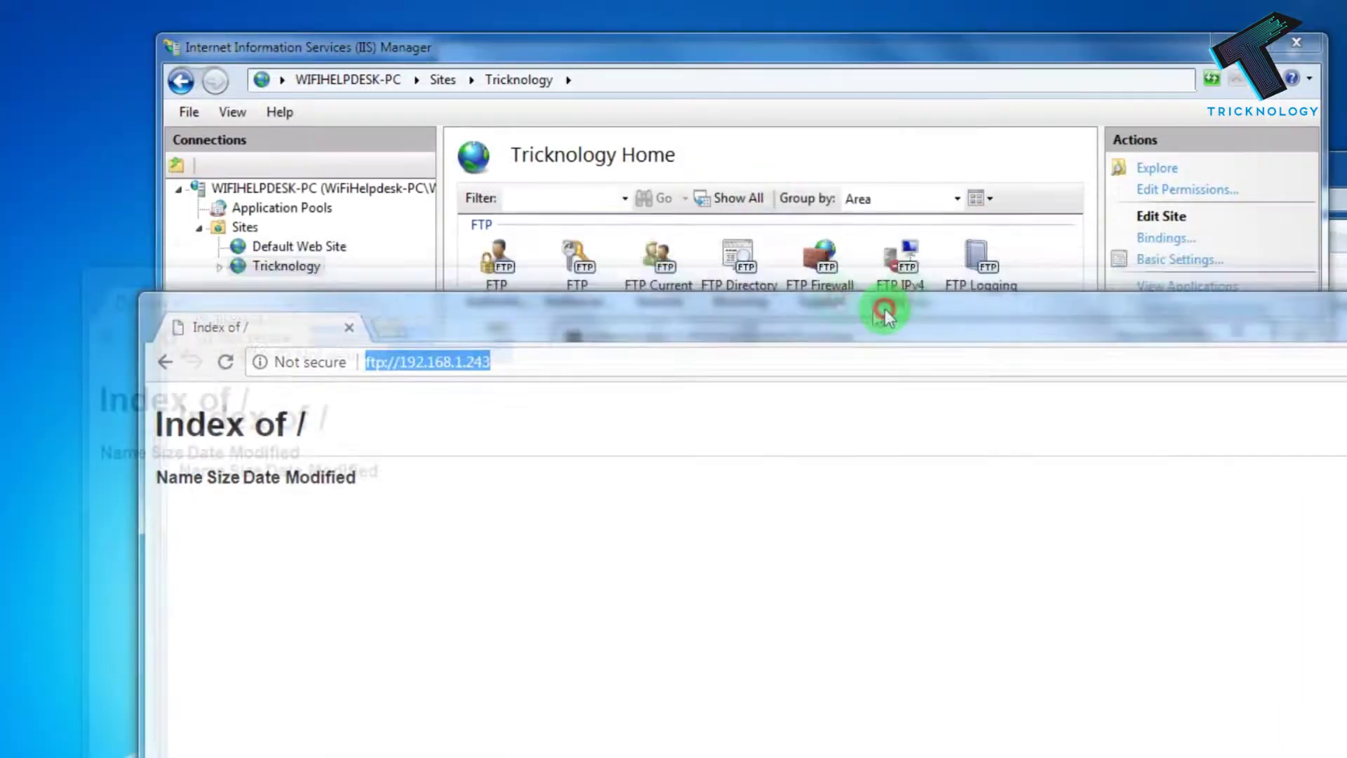
{"action": "double_click", "coordinate": [885, 309]}
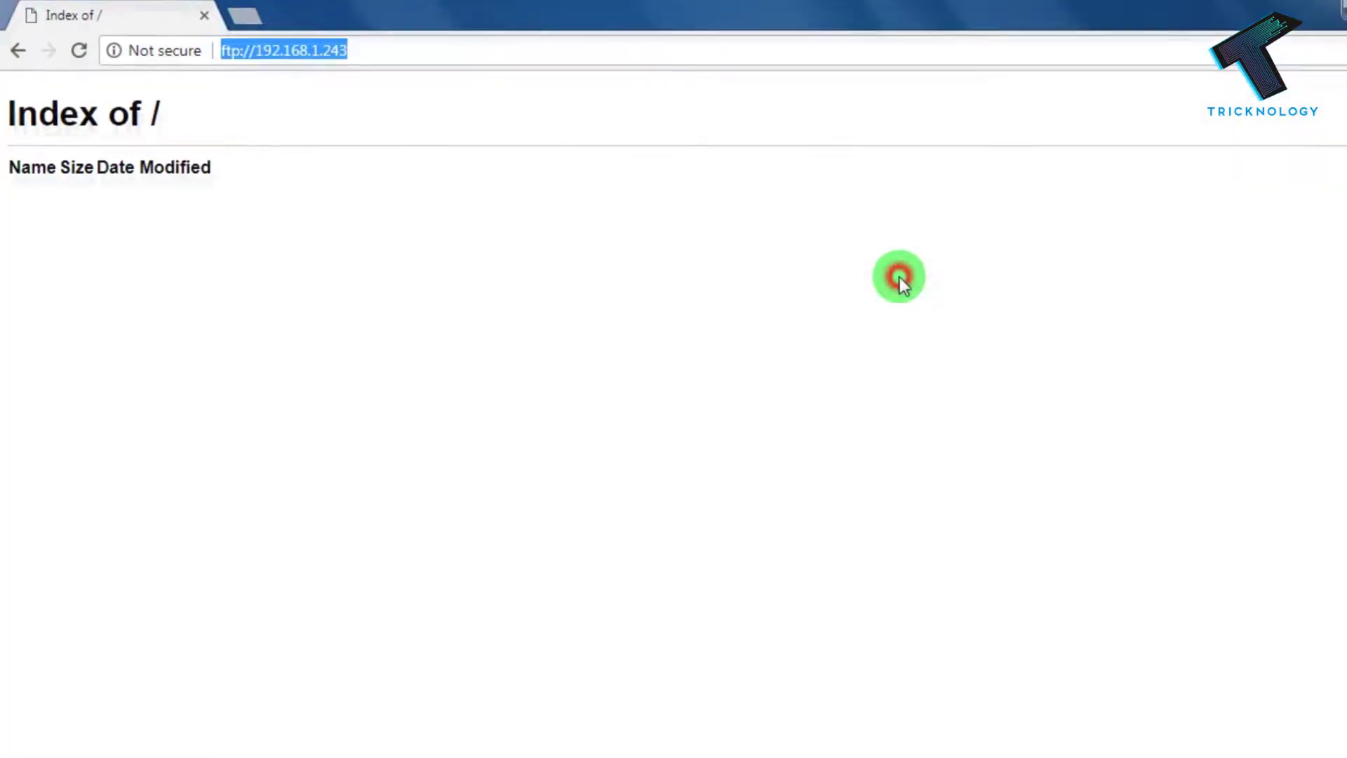
{"action": "left_click", "coordinate": [220, 192]}
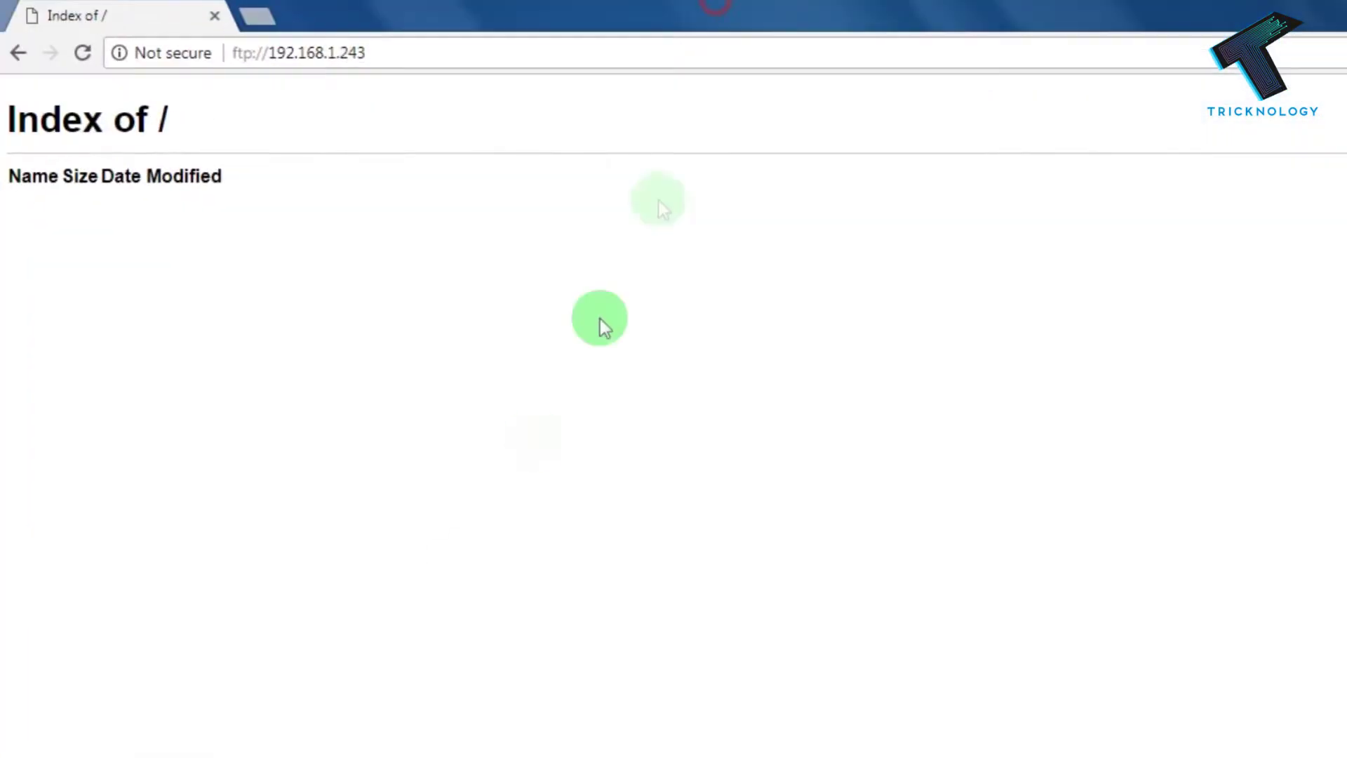
{"action": "left_click_drag", "start_coordinate": [1115, 168], "coordinate": [787, 92]}
- Create a New folder and a text document named Tricknology inside G:\FTP
{"action": "right_click", "coordinate": [848, 343]}
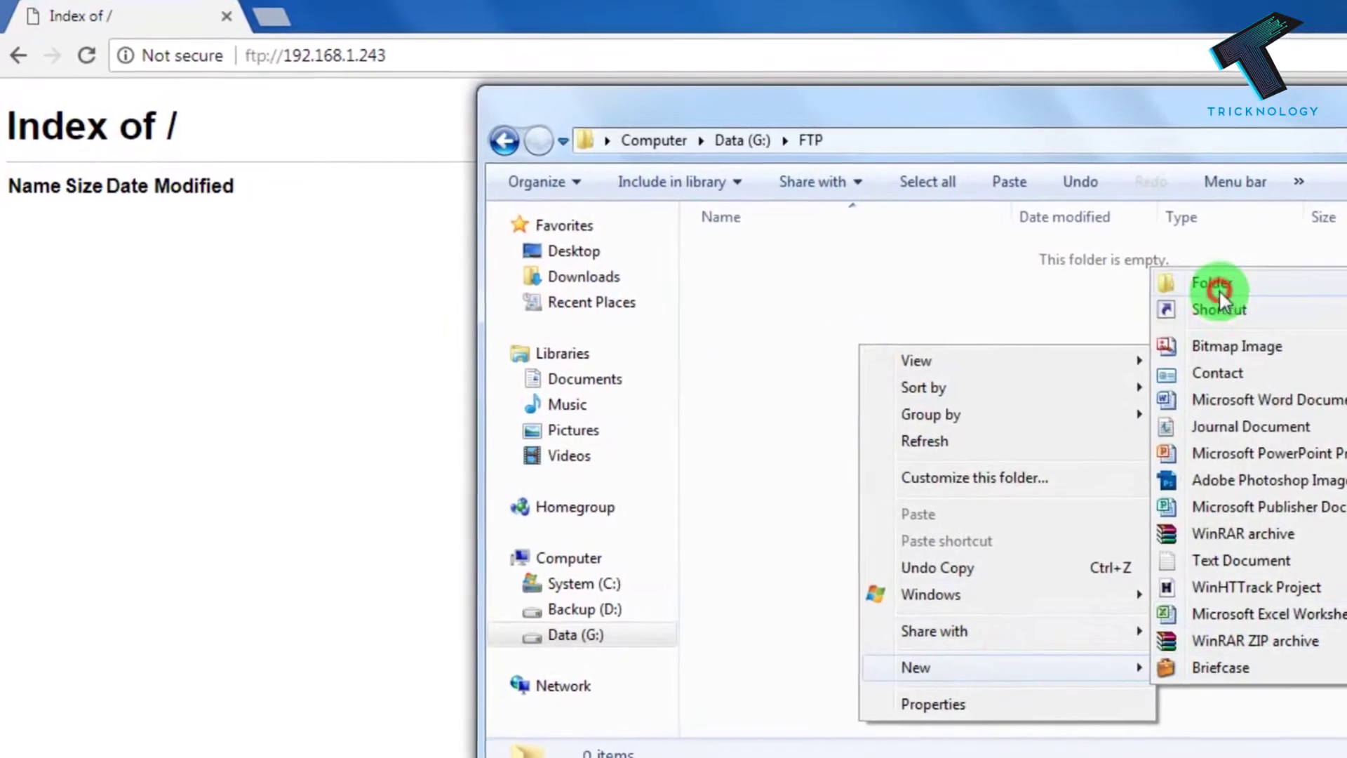
{"action": "left_click", "coordinate": [1210, 287]}
{"action": "right_click", "coordinate": [833, 347]}
{"action": "left_click", "coordinate": [1239, 559]}
{"action": "type", "text": "lo"}
{"action": "key", "text": "BackSpace"}
{"action": "key", "text": "BackSpace"}
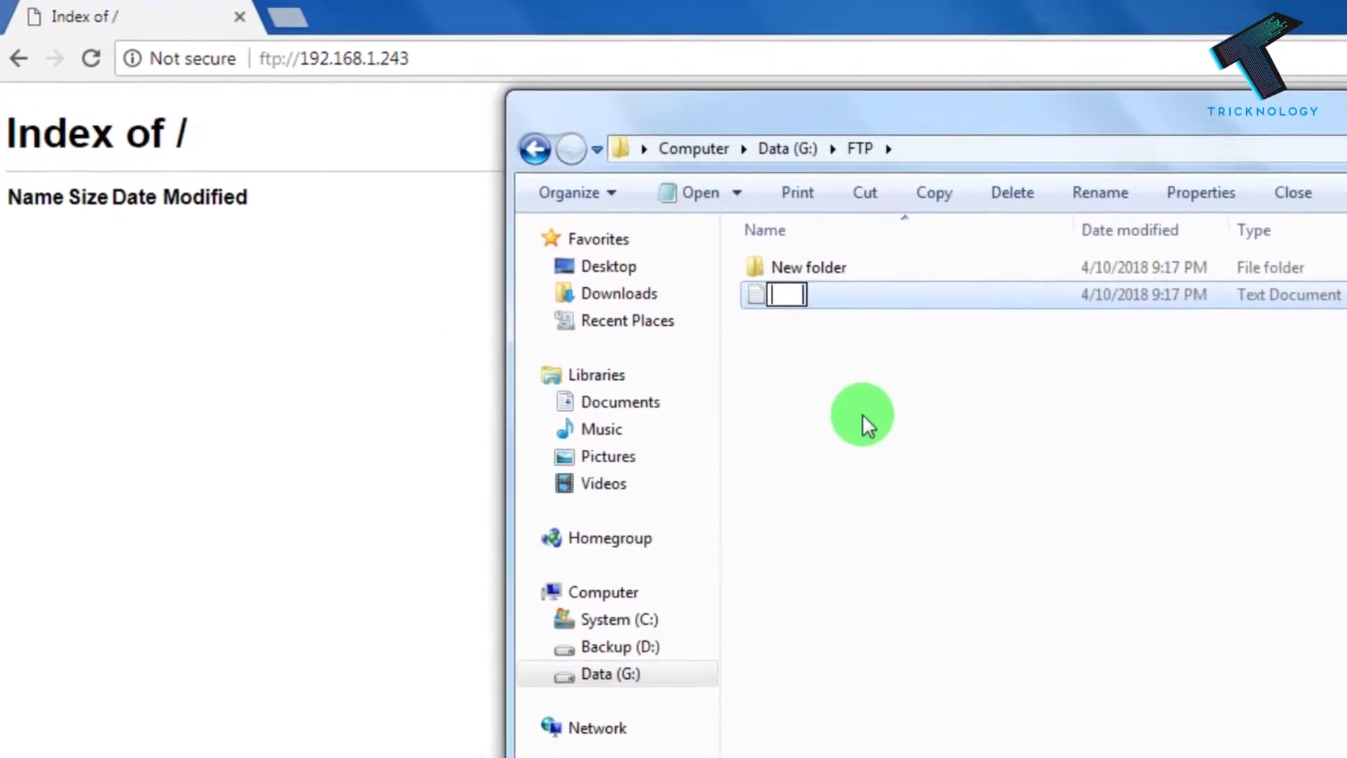
{"action": "type", "text": "Tricknology"}
{"action": "key", "text": "Return"}
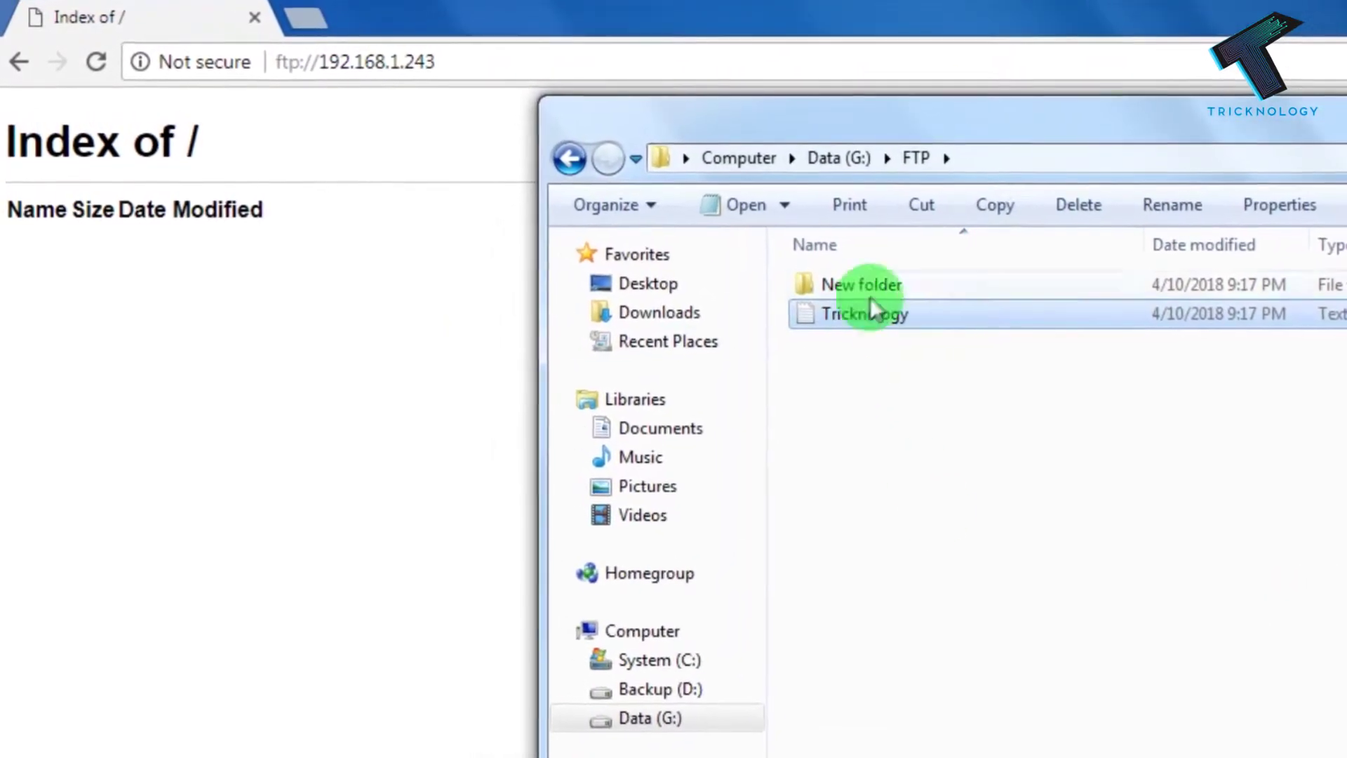
{"action": "left_click_drag", "start_coordinate": [926, 252], "coordinate": [950, 385]}
- Reload the FTP index in Chrome so it lists the new folder and Tricknology.txt
{"action": "left_click", "coordinate": [295, 446]}
{"action": "left_click", "coordinate": [96, 70]}
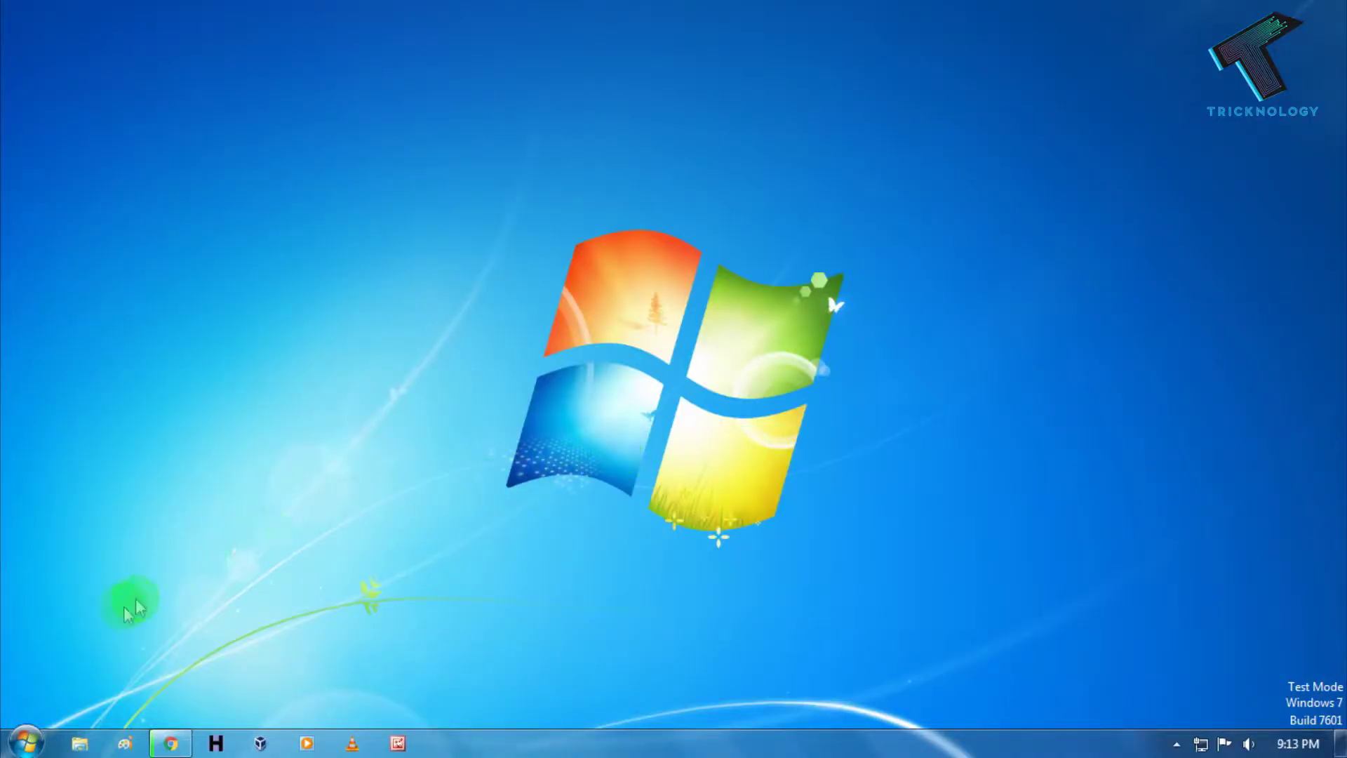
- From Start, reach Control Panel > Programs (viewed by Category) and the Windows Features list
{"action": "left_click", "coordinate": [24, 740]}
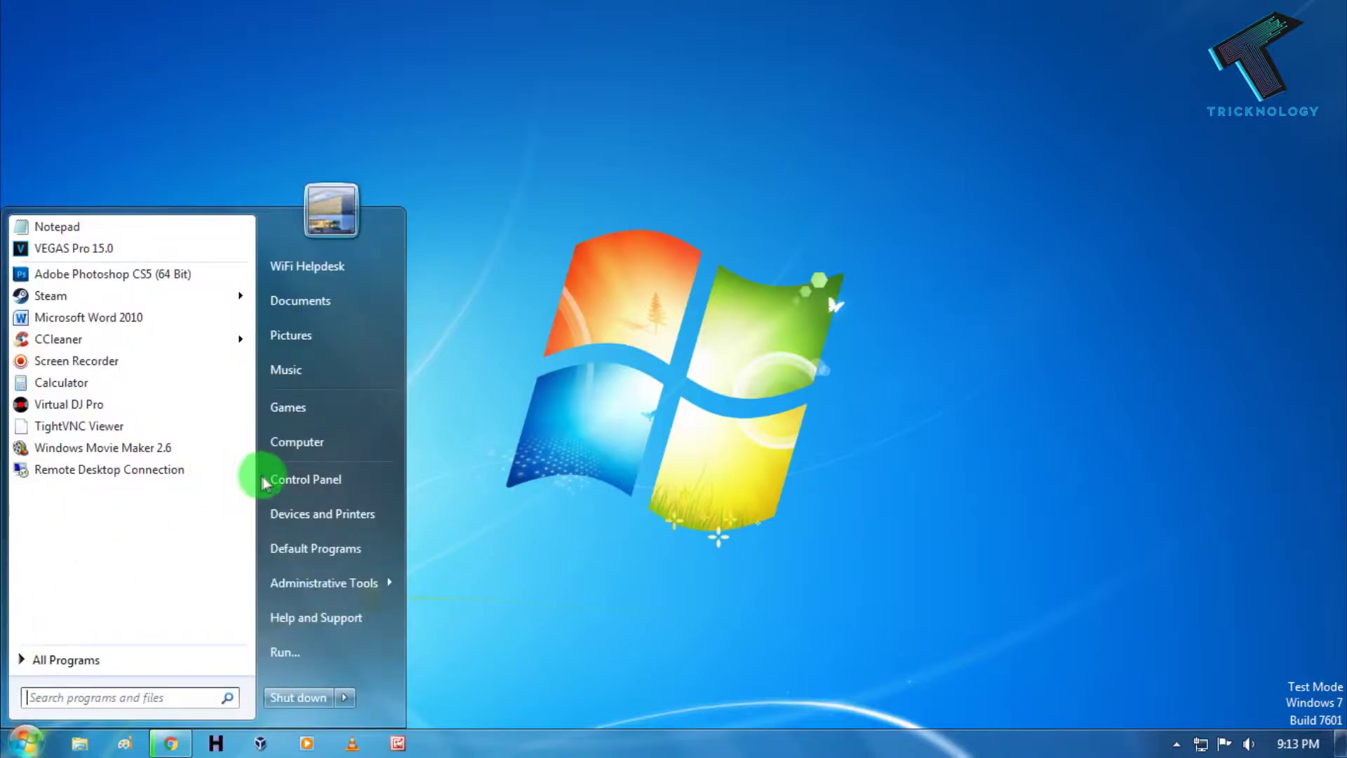
{"action": "left_click", "coordinate": [294, 481]}
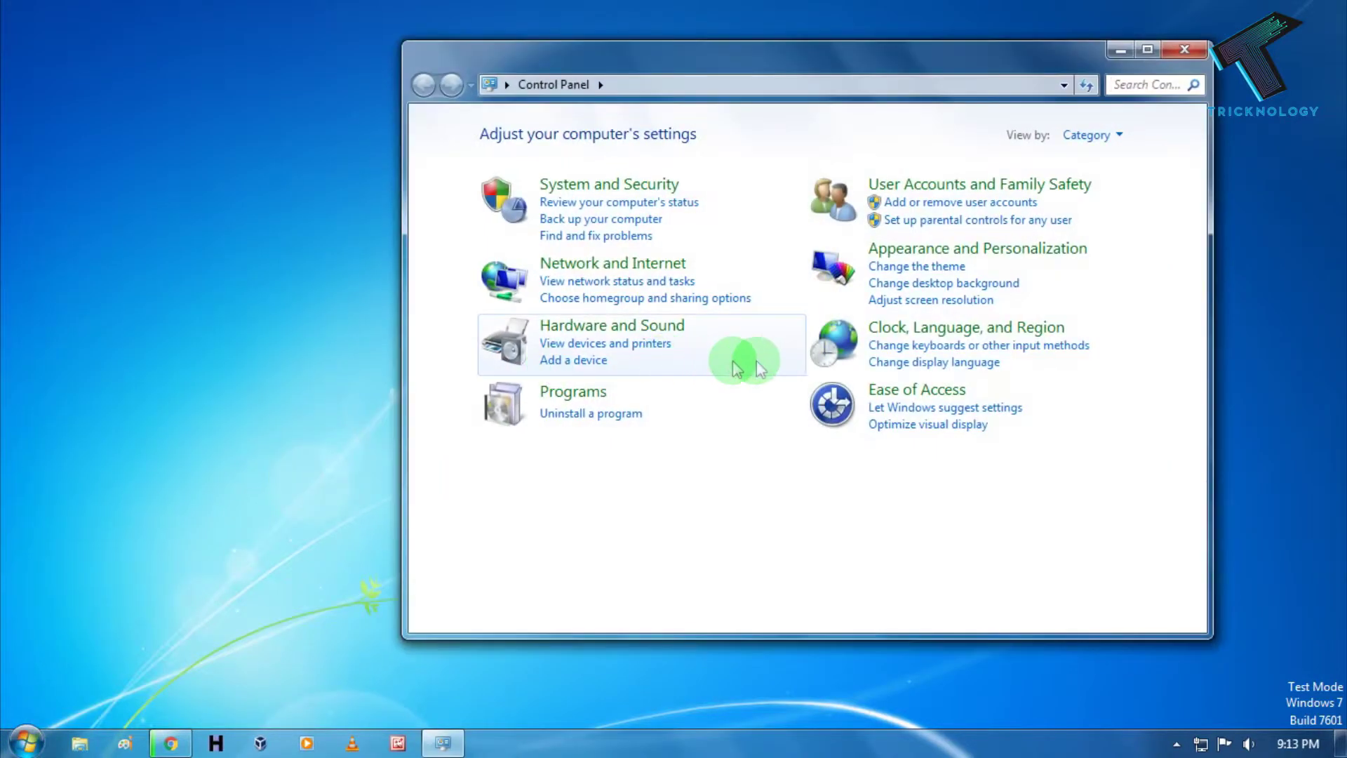
{"action": "left_click", "coordinate": [1107, 137]}
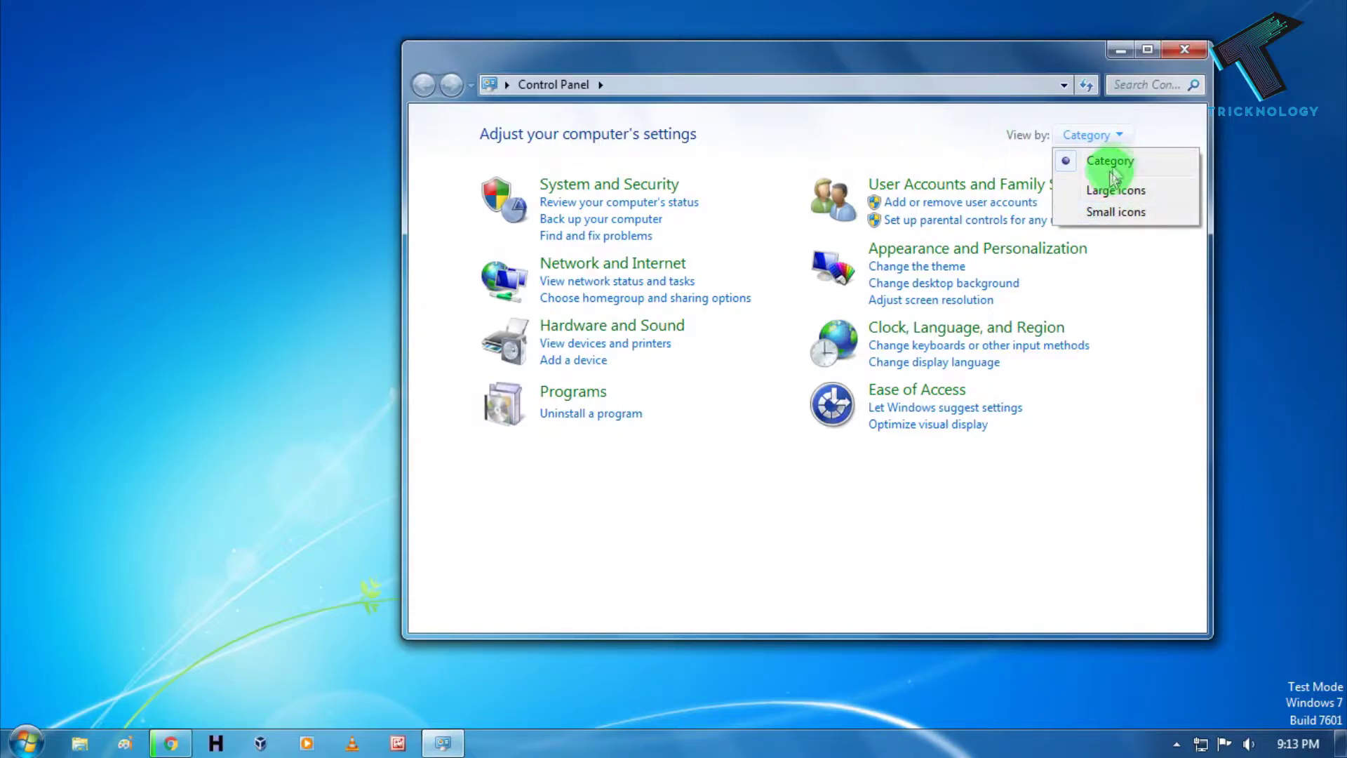
{"action": "left_click", "coordinate": [1110, 163]}
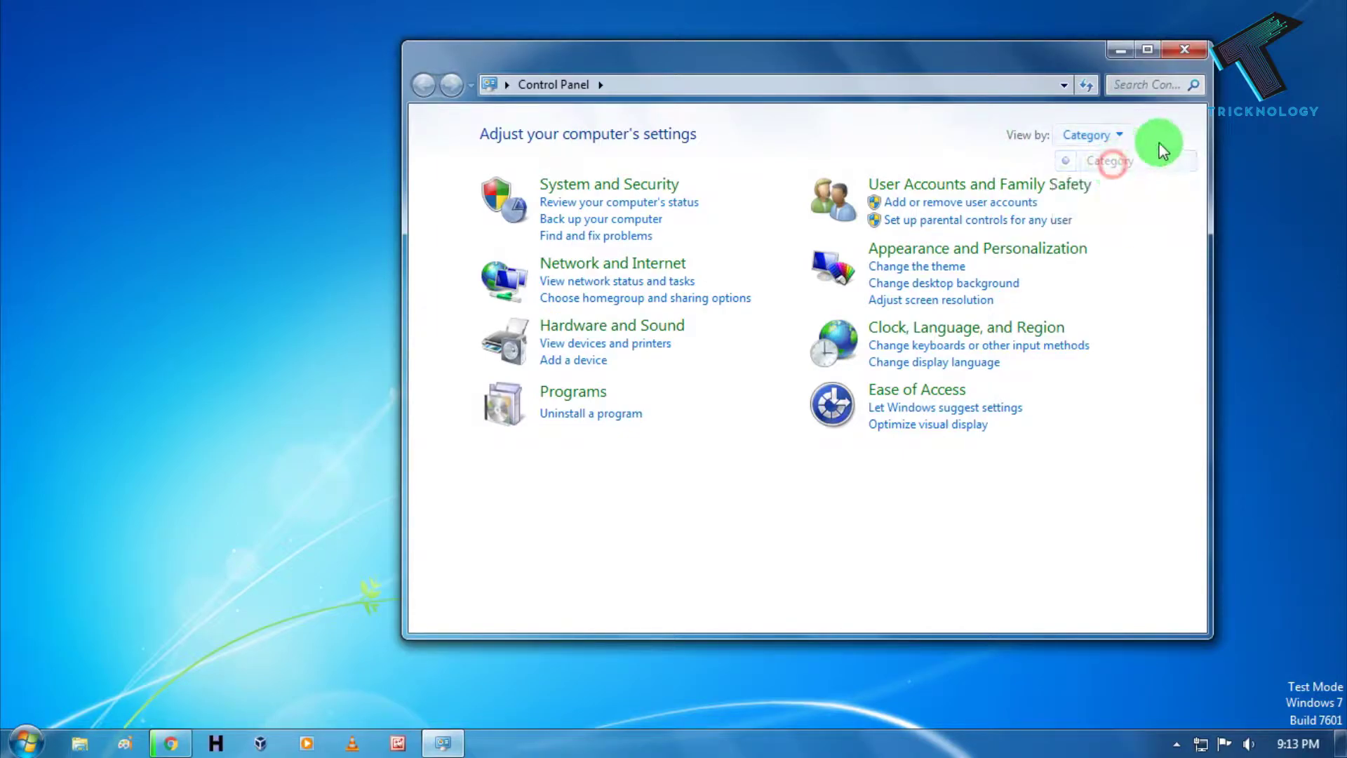
{"action": "left_click", "coordinate": [573, 392]}
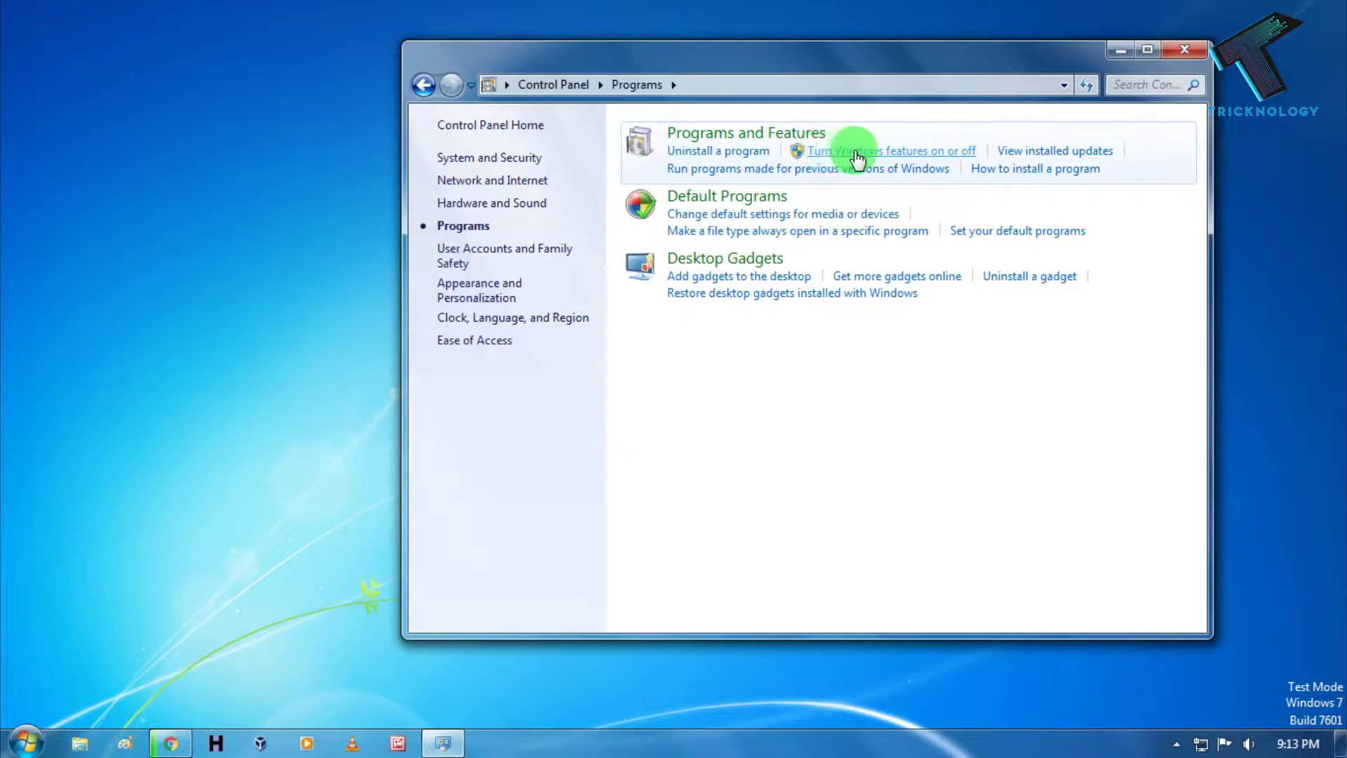
{"action": "left_click", "coordinate": [962, 153]}
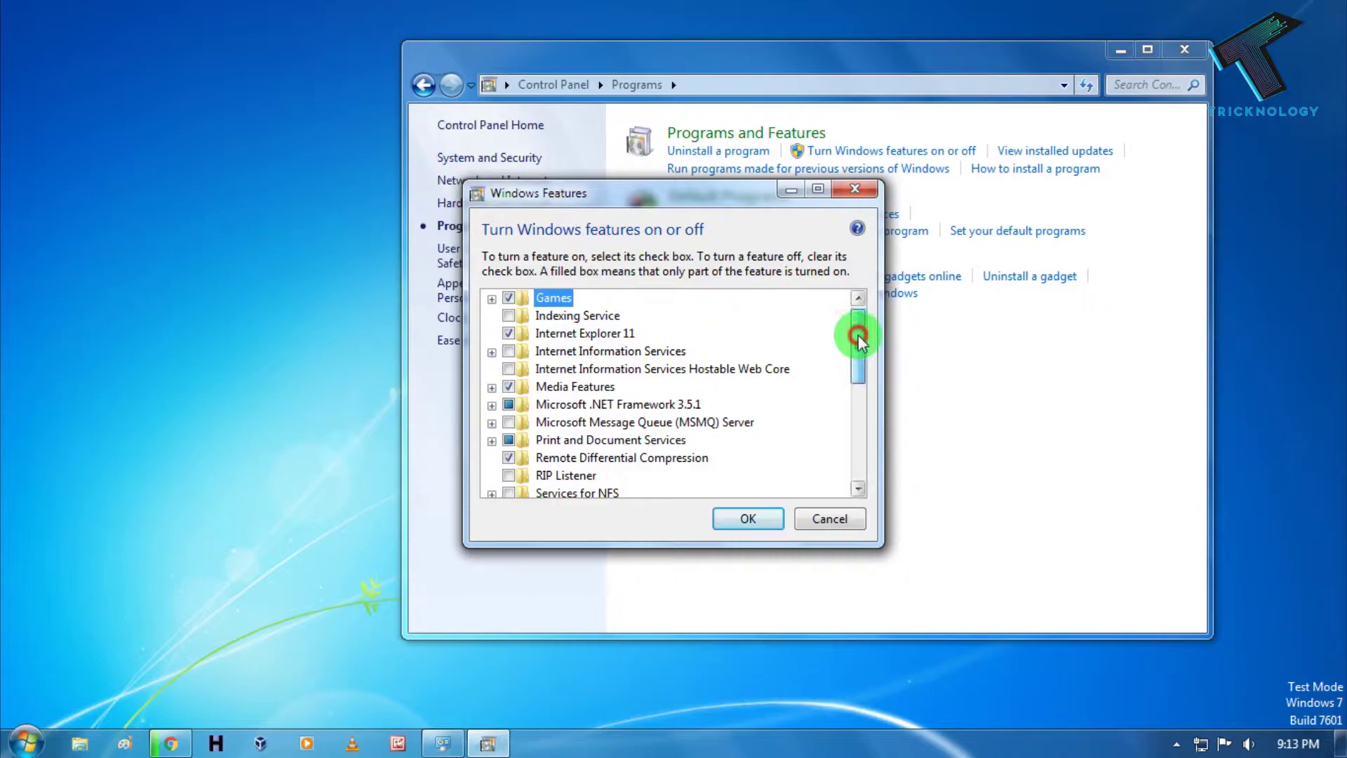
{"action": "left_click_drag", "start_coordinate": [859, 336], "coordinate": [859, 343]}
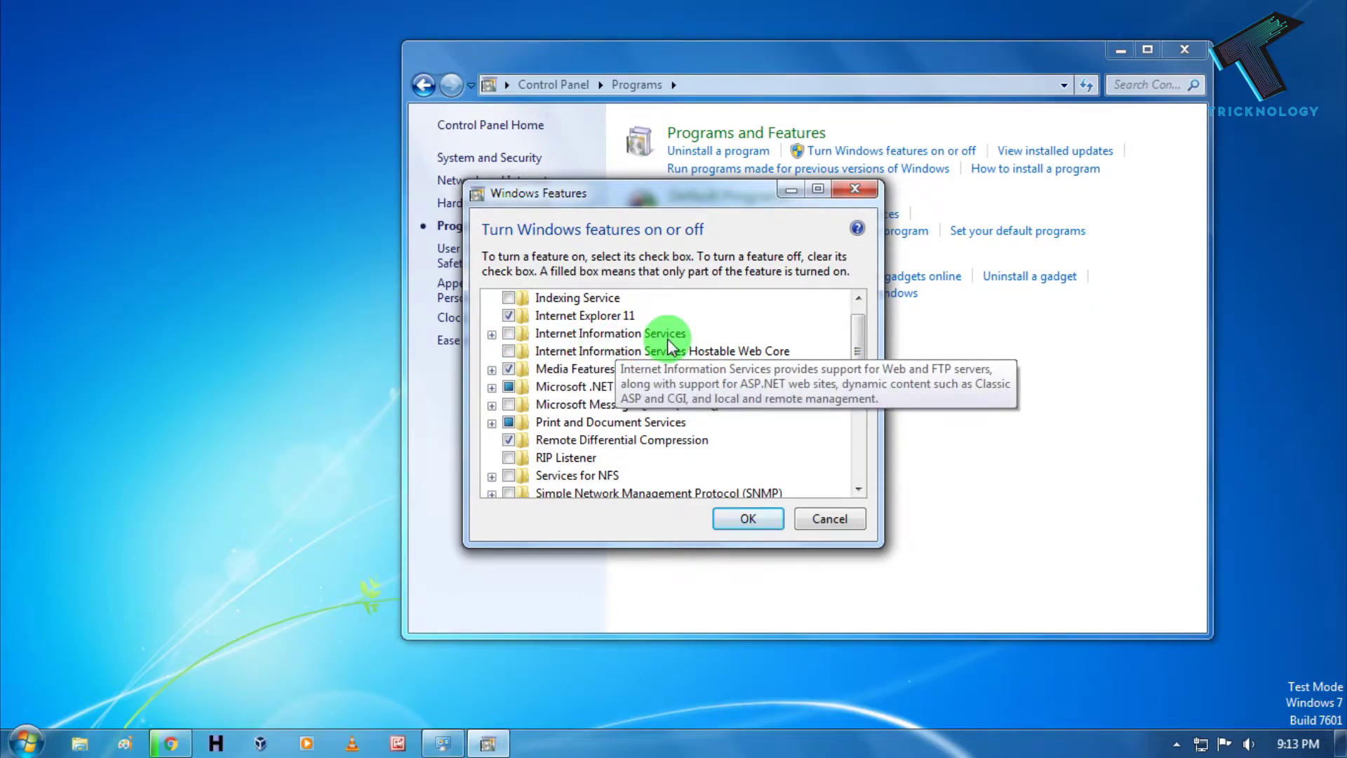
- Enable Internet Information Services with FTP Server, FTP Service and FTP Extensibility, and apply with OK
{"action": "left_click", "coordinate": [509, 334]}
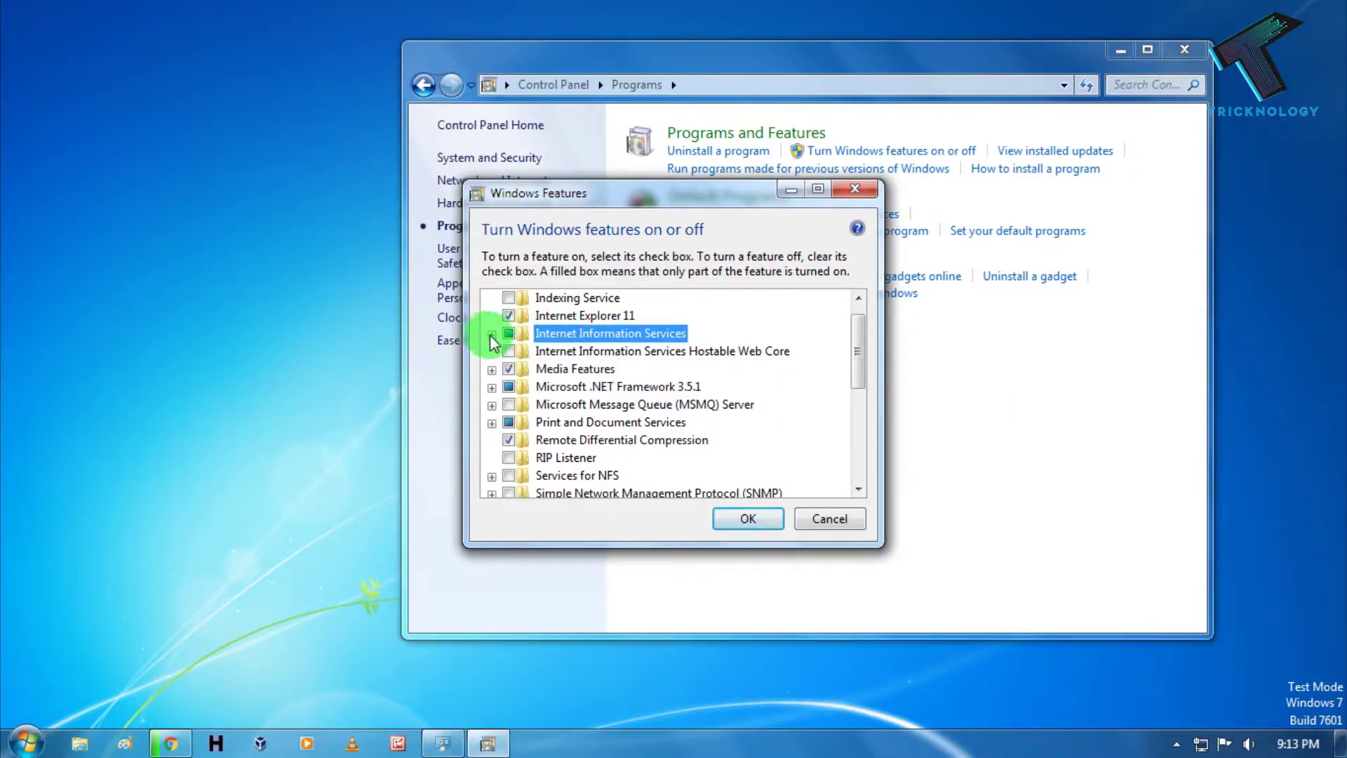
{"action": "left_click", "coordinate": [490, 335]}
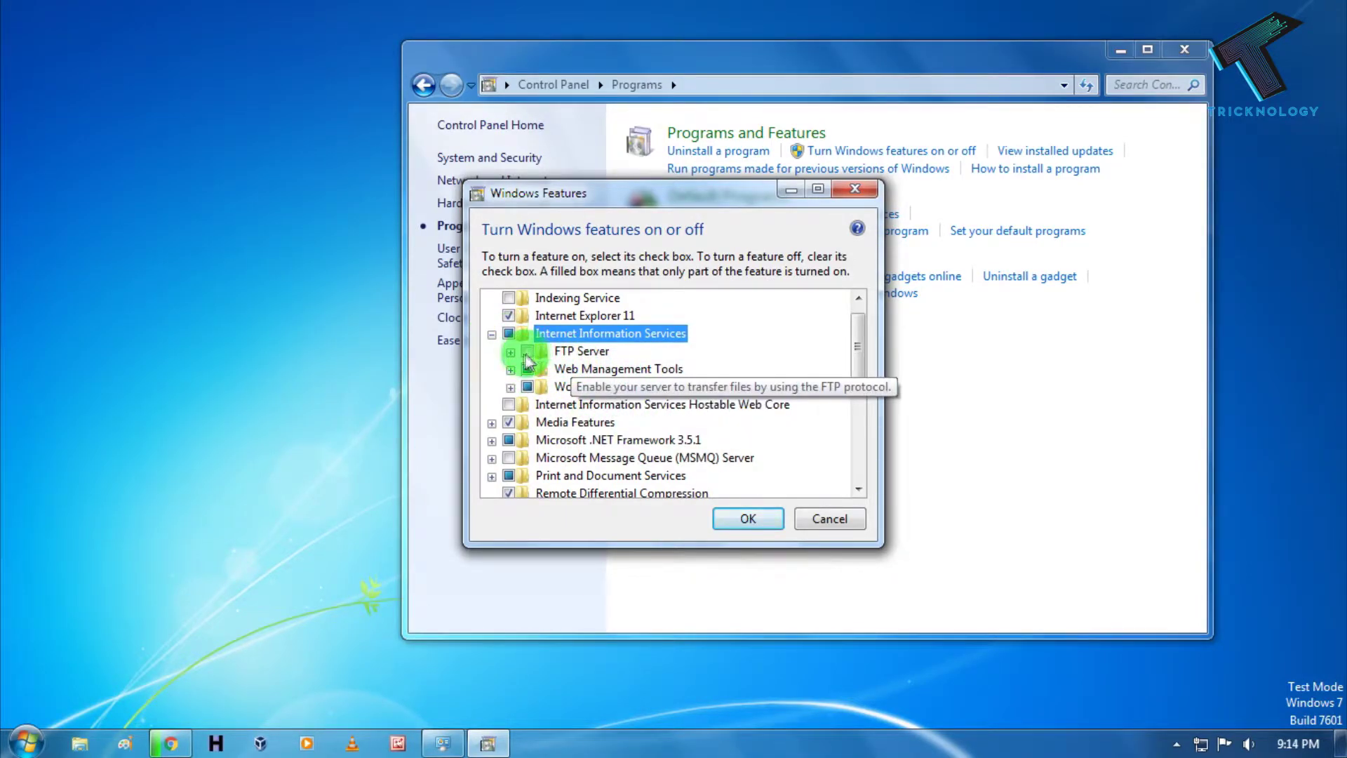
{"action": "left_click", "coordinate": [511, 352]}
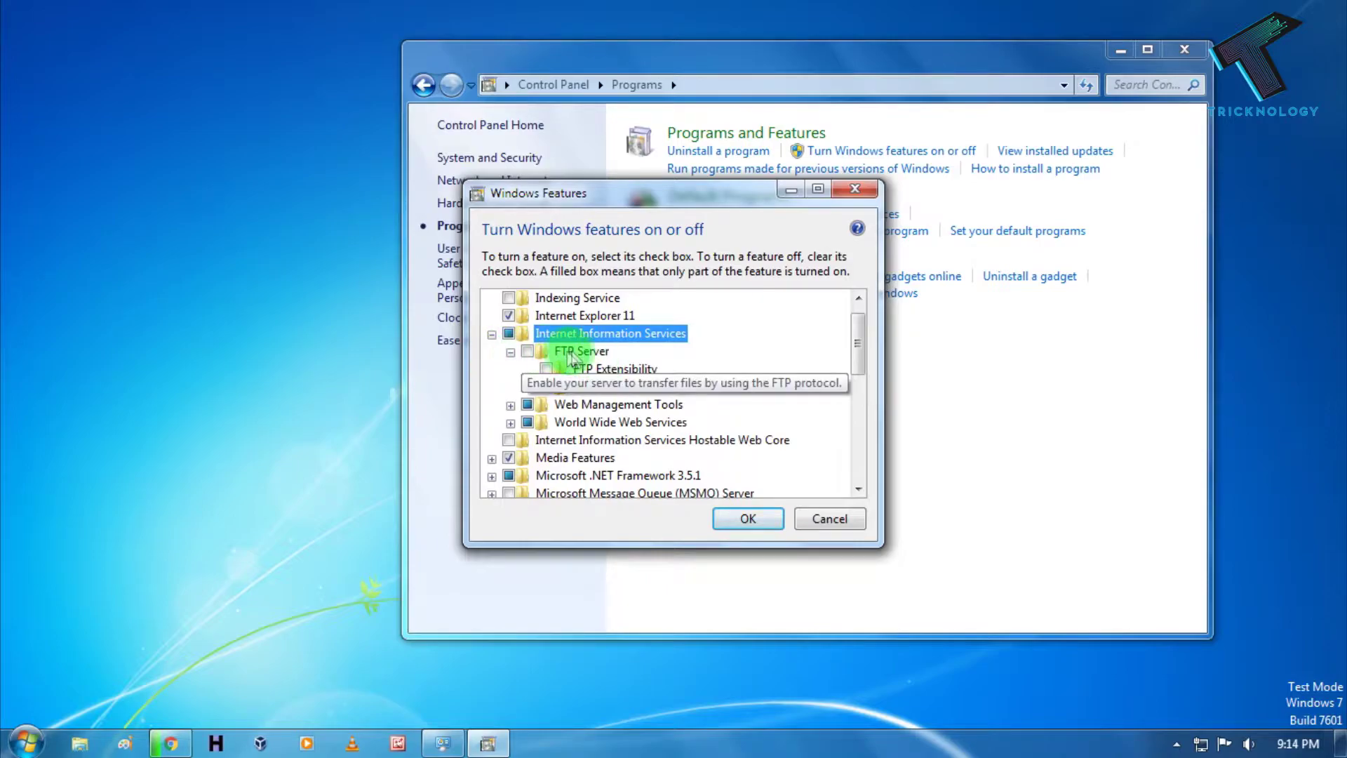
{"action": "left_click", "coordinate": [553, 354]}
{"action": "left_click", "coordinate": [546, 368]}
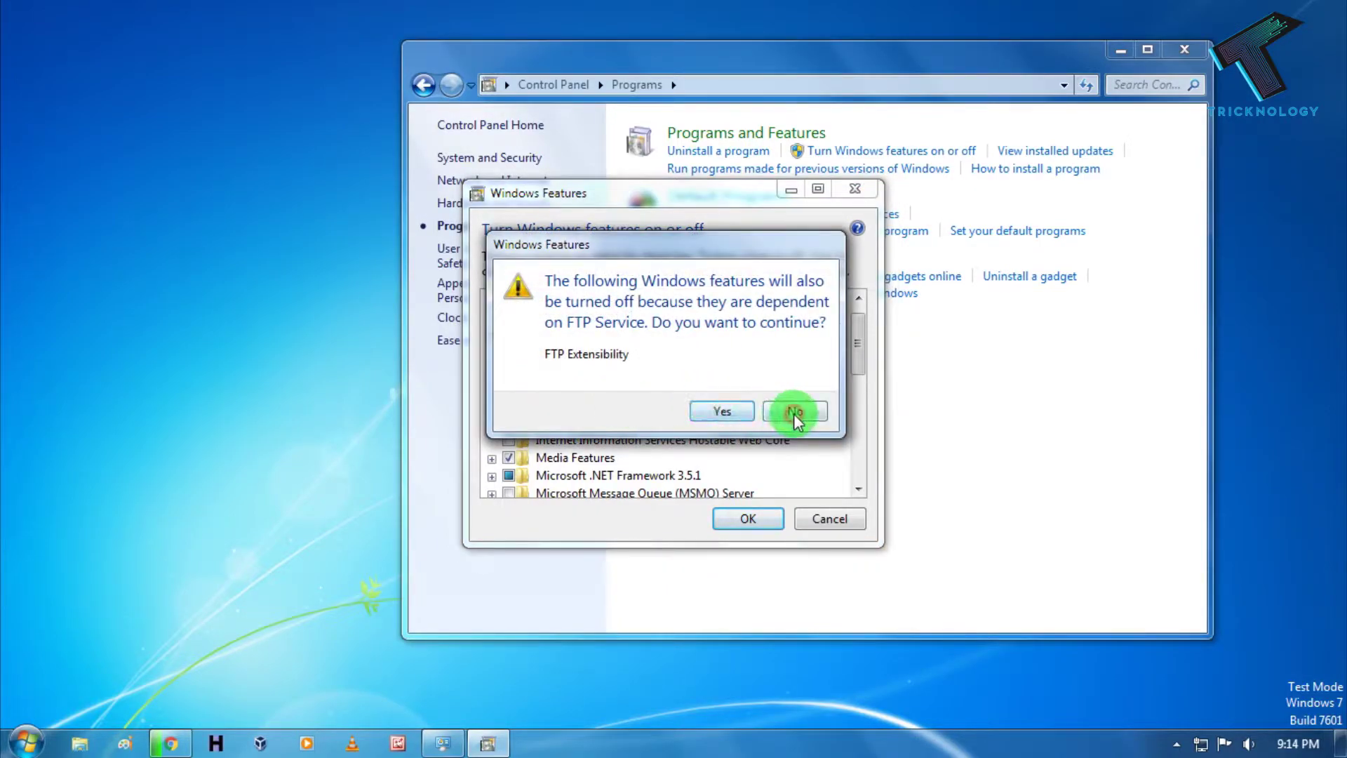
{"action": "left_click", "coordinate": [794, 415]}
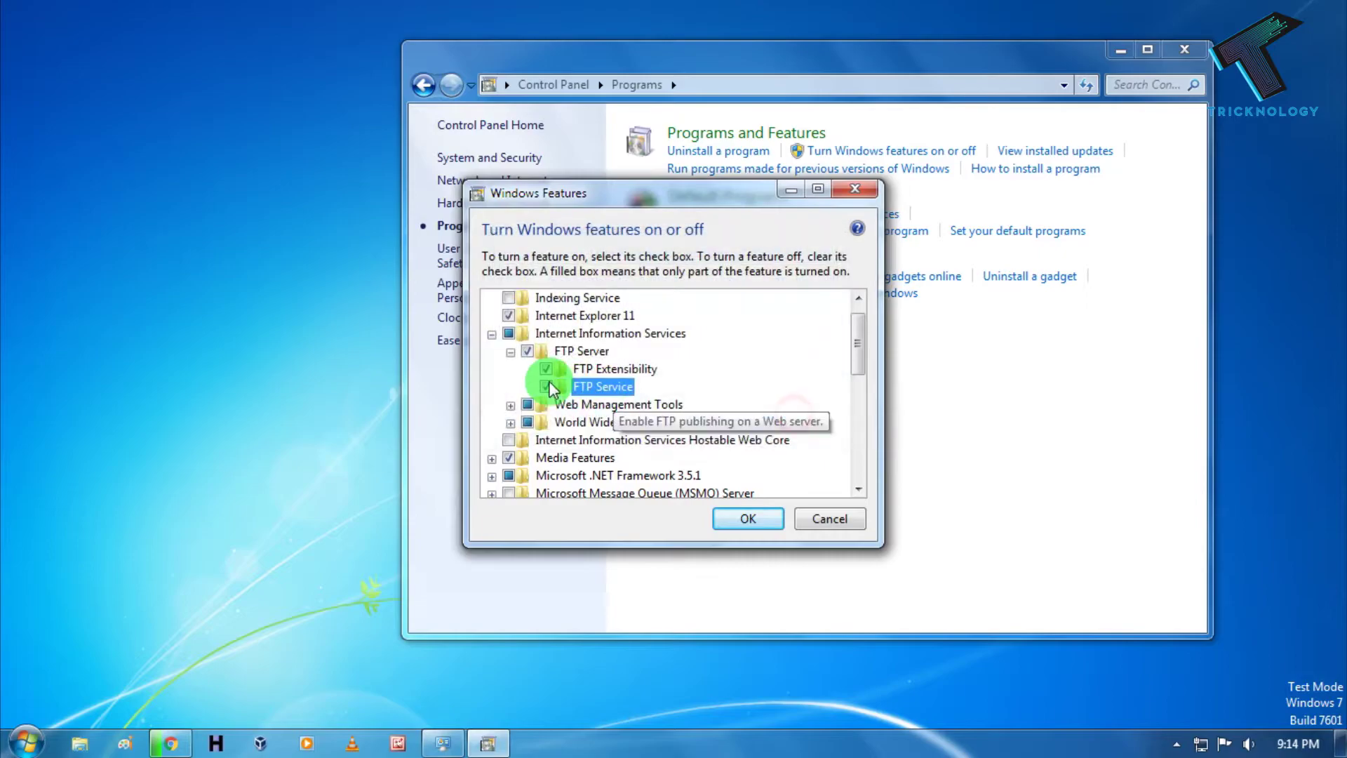
{"action": "left_click", "coordinate": [629, 370]}
{"action": "scroll", "coordinate": [647, 422], "scroll_direction": "down", "scroll_amount": 1}
{"action": "scroll", "coordinate": [641, 442], "scroll_direction": "down", "scroll_amount": 1}
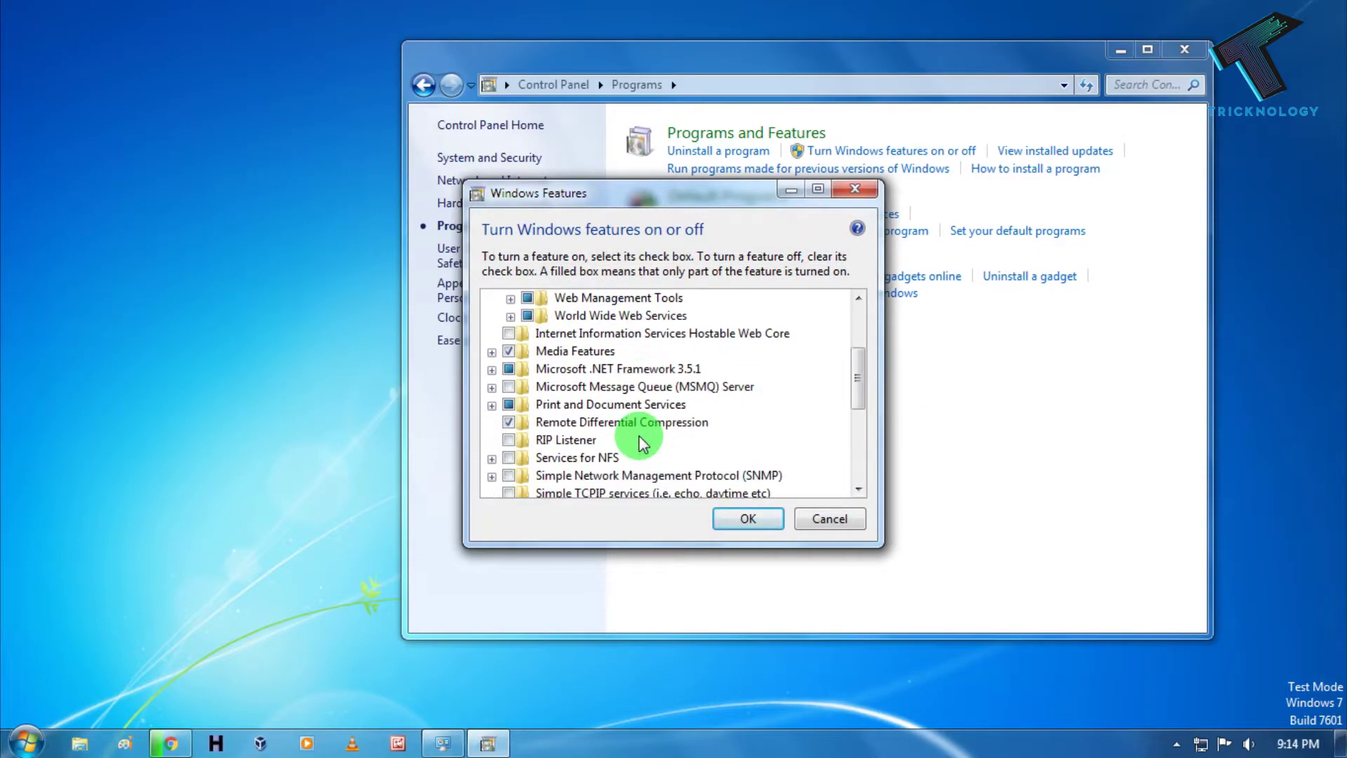
{"action": "scroll", "coordinate": [639, 443], "scroll_direction": "down", "scroll_amount": 1}
{"action": "left_click", "coordinate": [760, 518]}
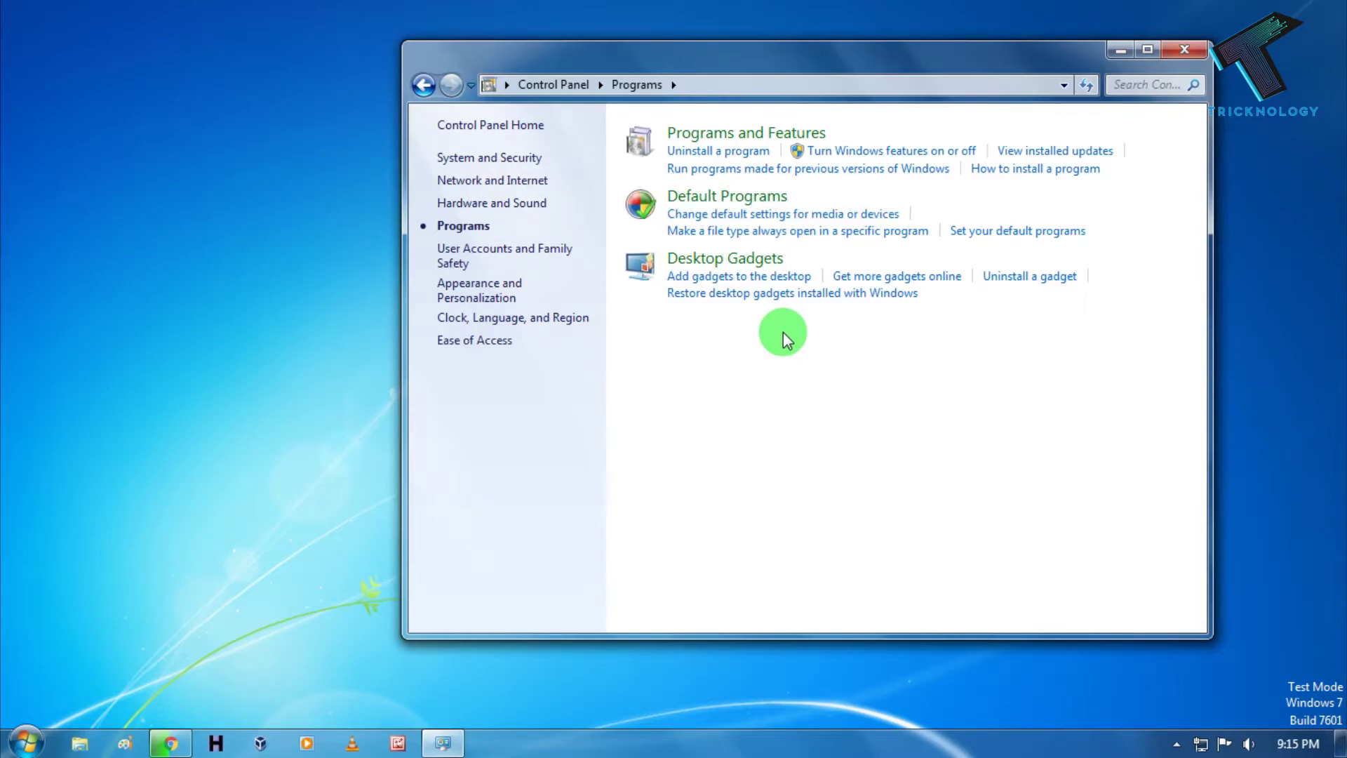
- Launch IIS Manager from the Start search for 'iis' and enlarge its window
{"action": "left_click", "coordinate": [26, 744]}
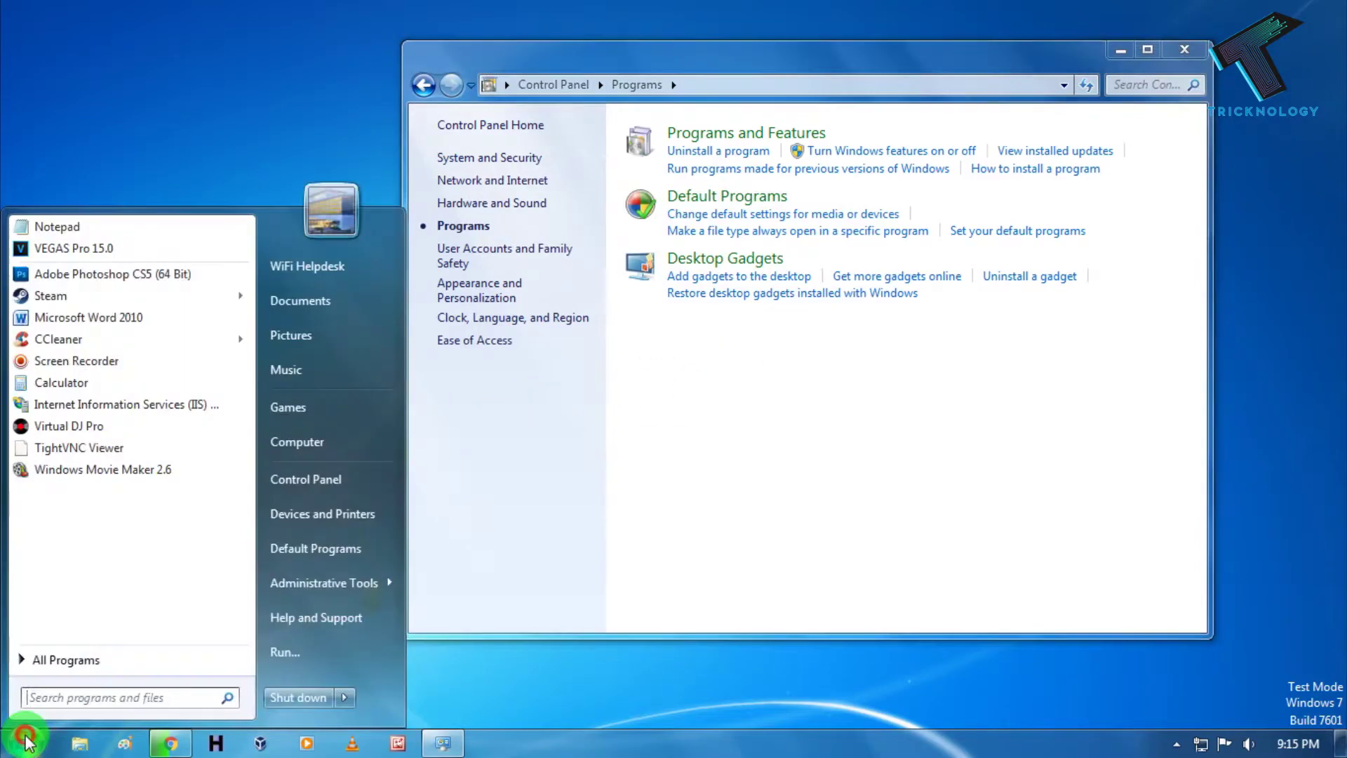
{"action": "type", "text": "ii"}
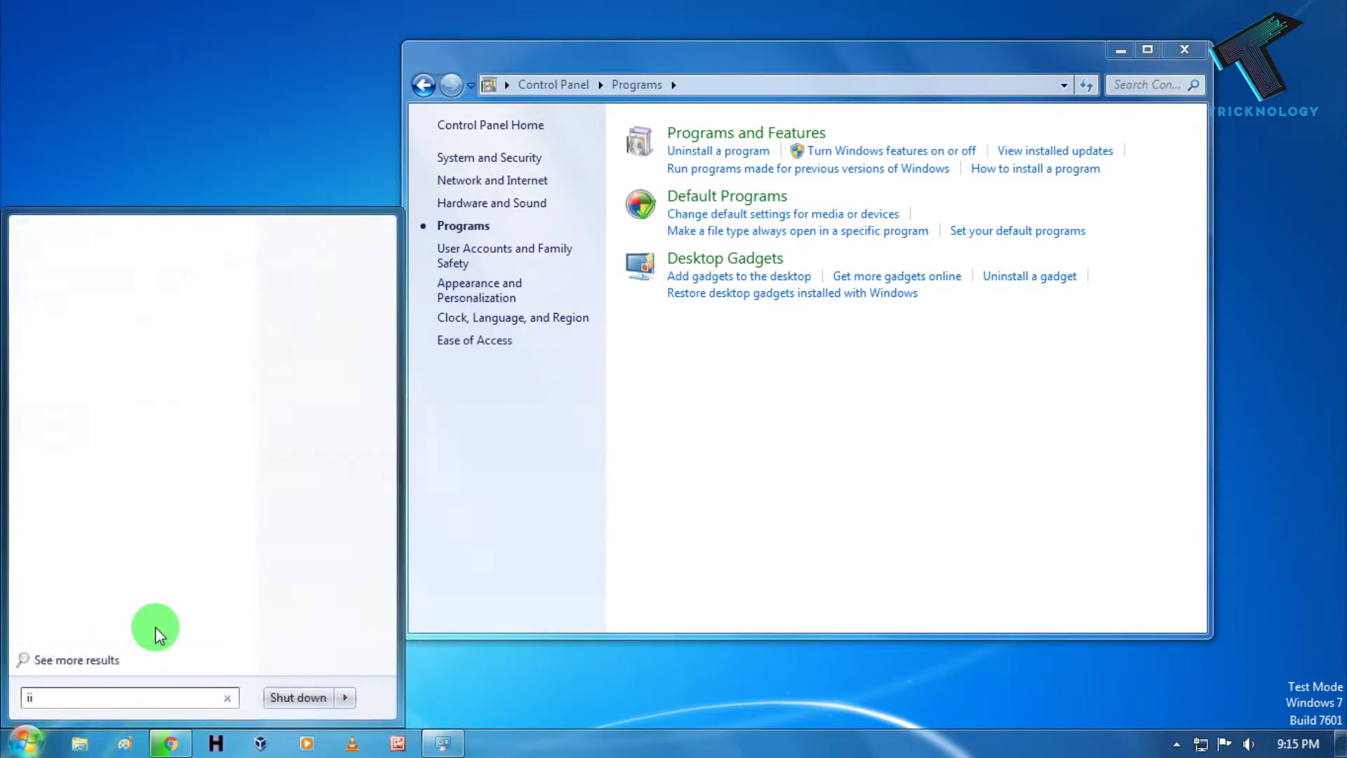
{"action": "type", "text": "s"}
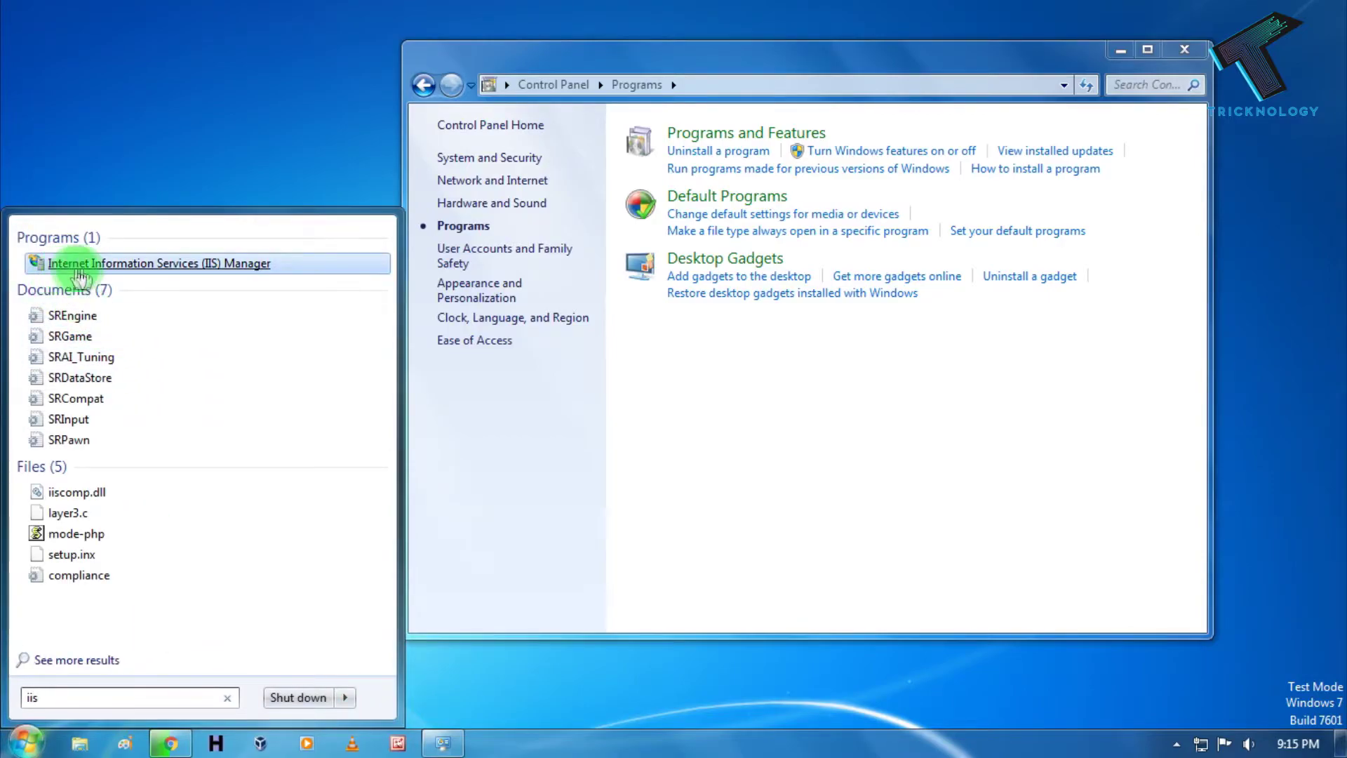
{"action": "left_click", "coordinate": [161, 271]}
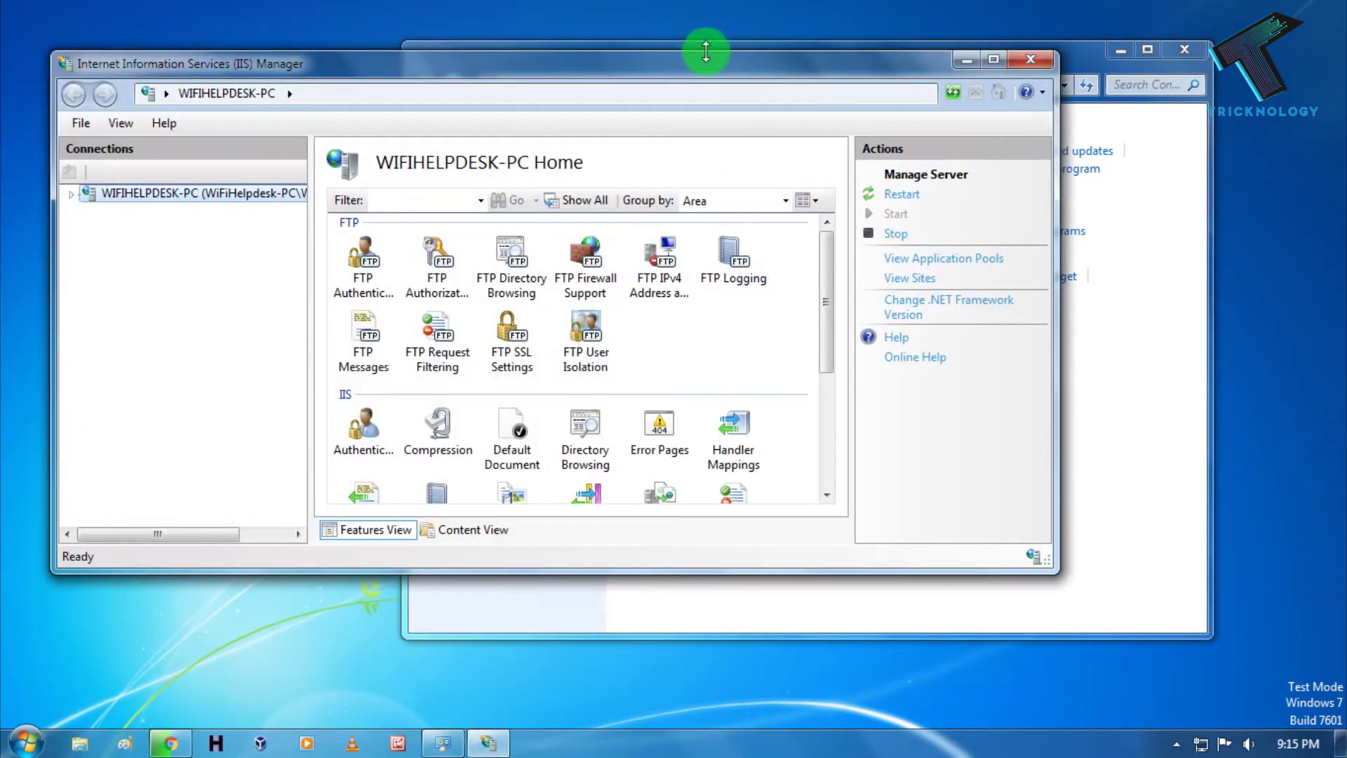
{"action": "left_click_drag", "start_coordinate": [706, 44], "coordinate": [780, 33]}
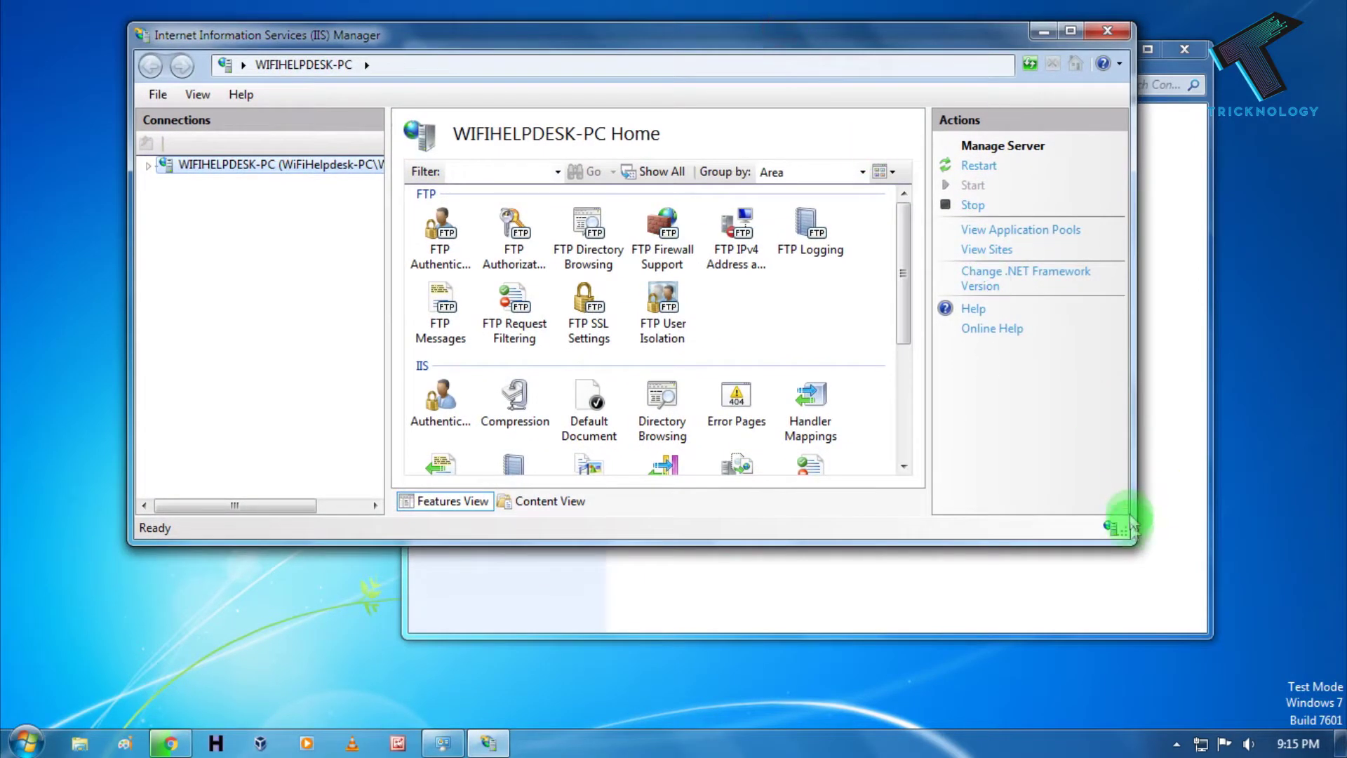
{"action": "left_click_drag", "start_coordinate": [1126, 535], "coordinate": [1193, 653]}
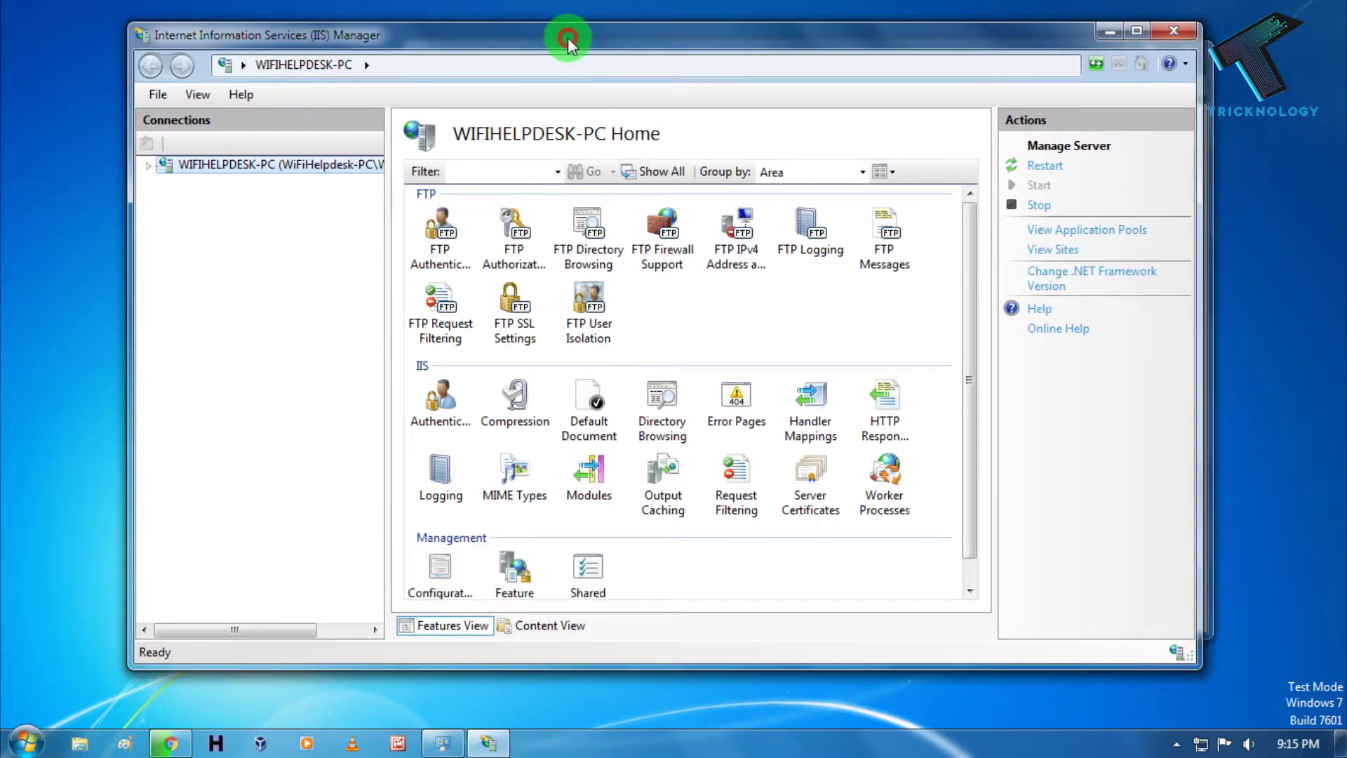
{"action": "left_click_drag", "start_coordinate": [564, 35], "coordinate": [585, 45]}
- Expand the server node and Sites to show Application Pools and Default Web Site
{"action": "left_click", "coordinate": [160, 175]}
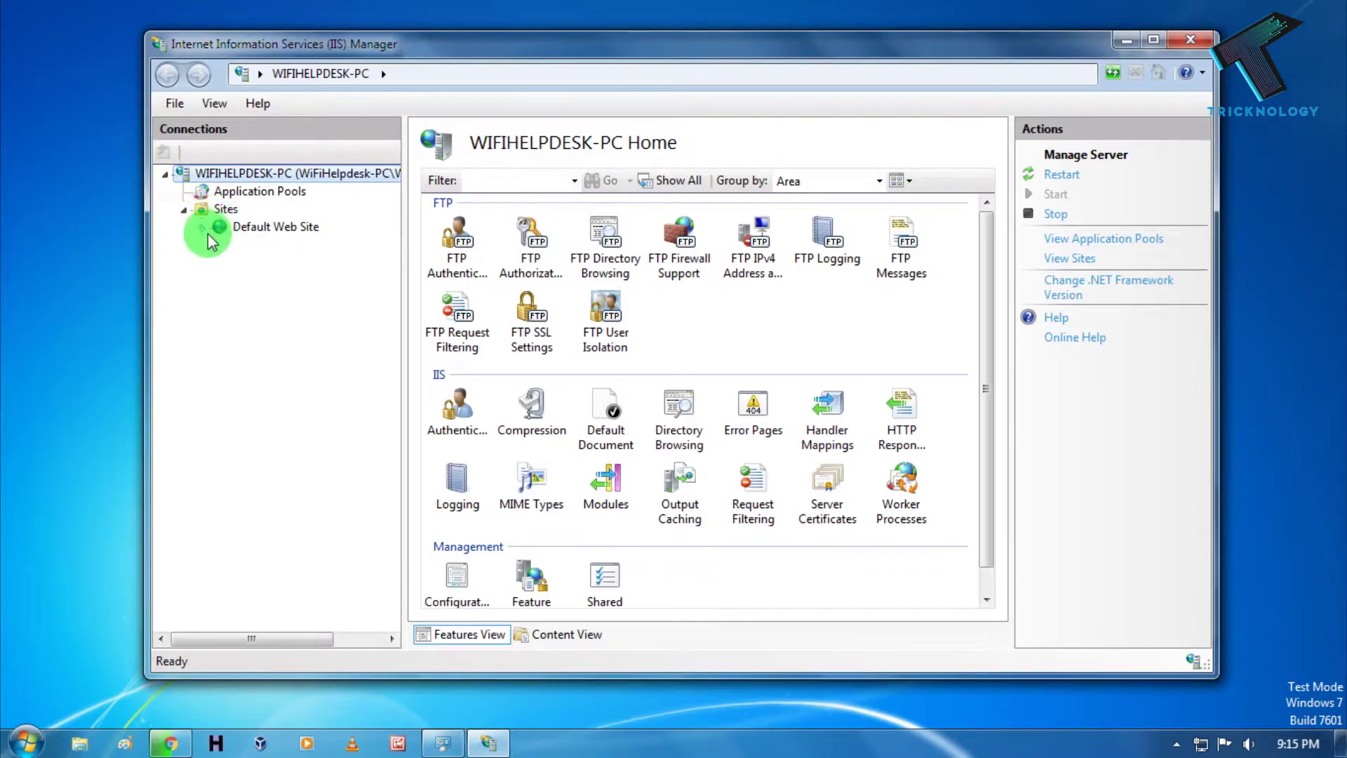
{"action": "left_click", "coordinate": [199, 230]}
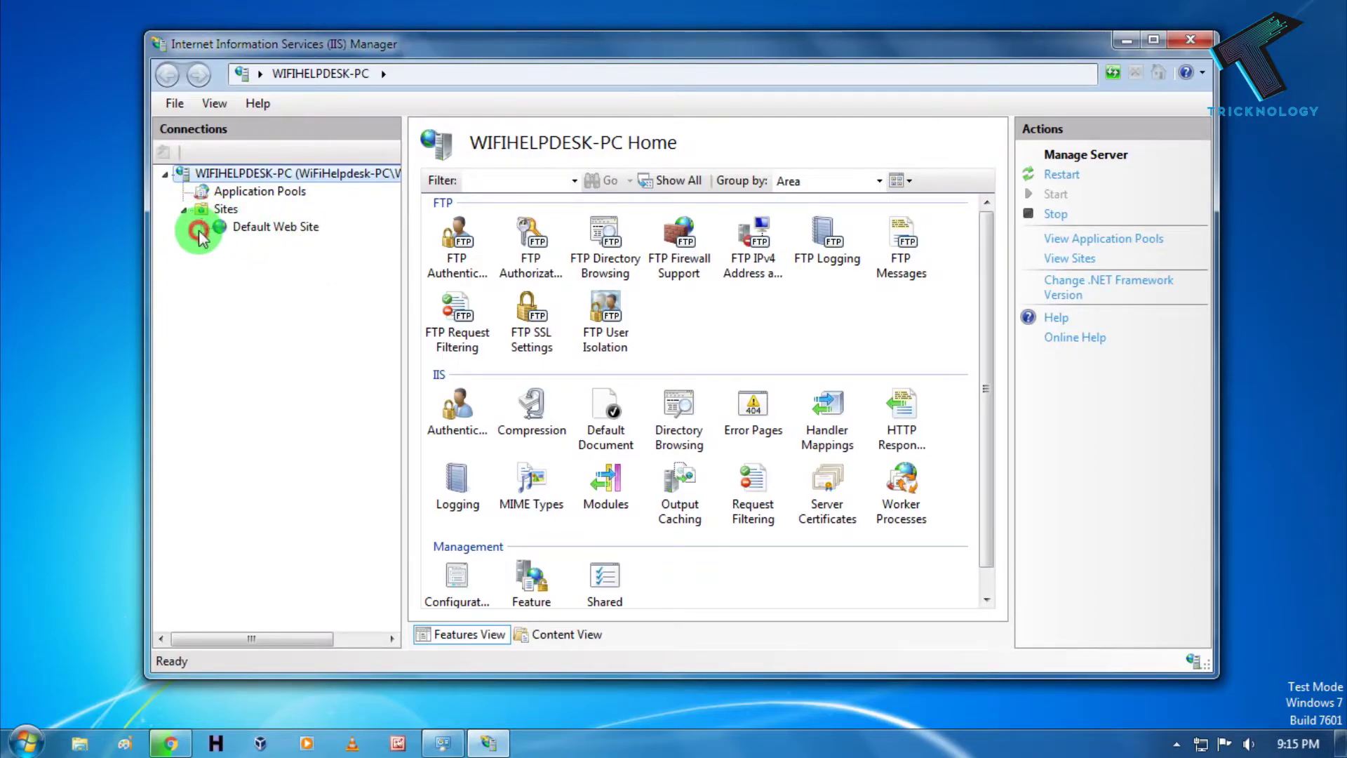
{"action": "right_click", "coordinate": [262, 257]}
{"action": "left_click", "coordinate": [238, 266]}
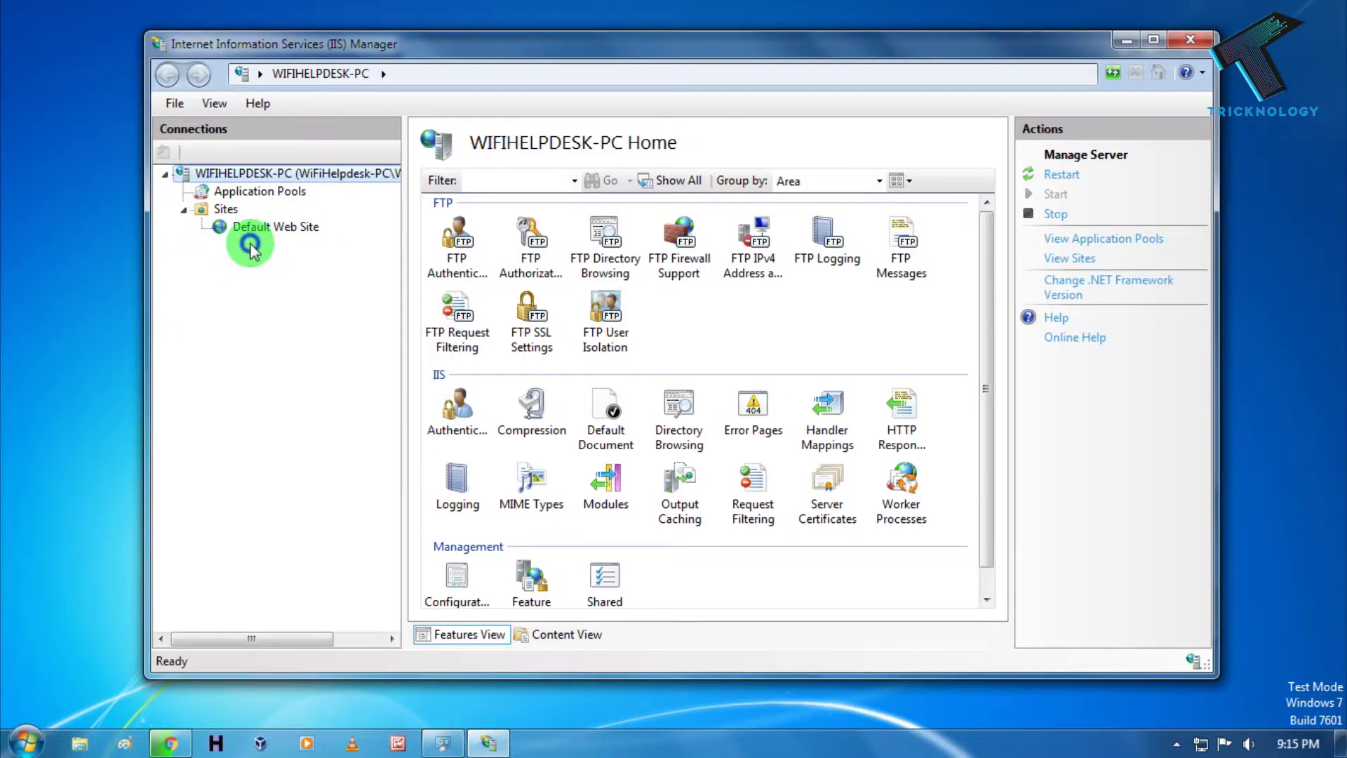
- Start the Add FTP Site wizard from Sites with the name Tricknology, ready for the physical path
{"action": "right_click", "coordinate": [238, 263]}
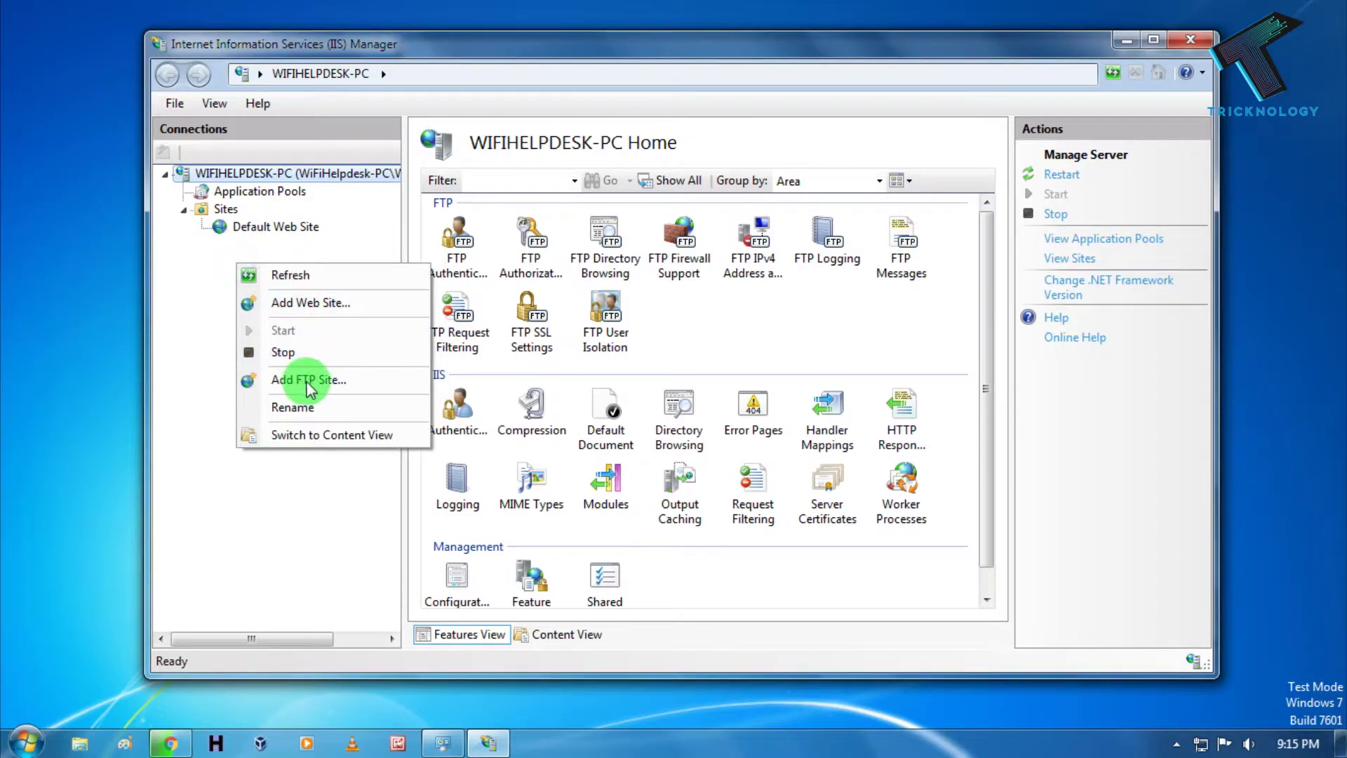
{"action": "left_click", "coordinate": [353, 388]}
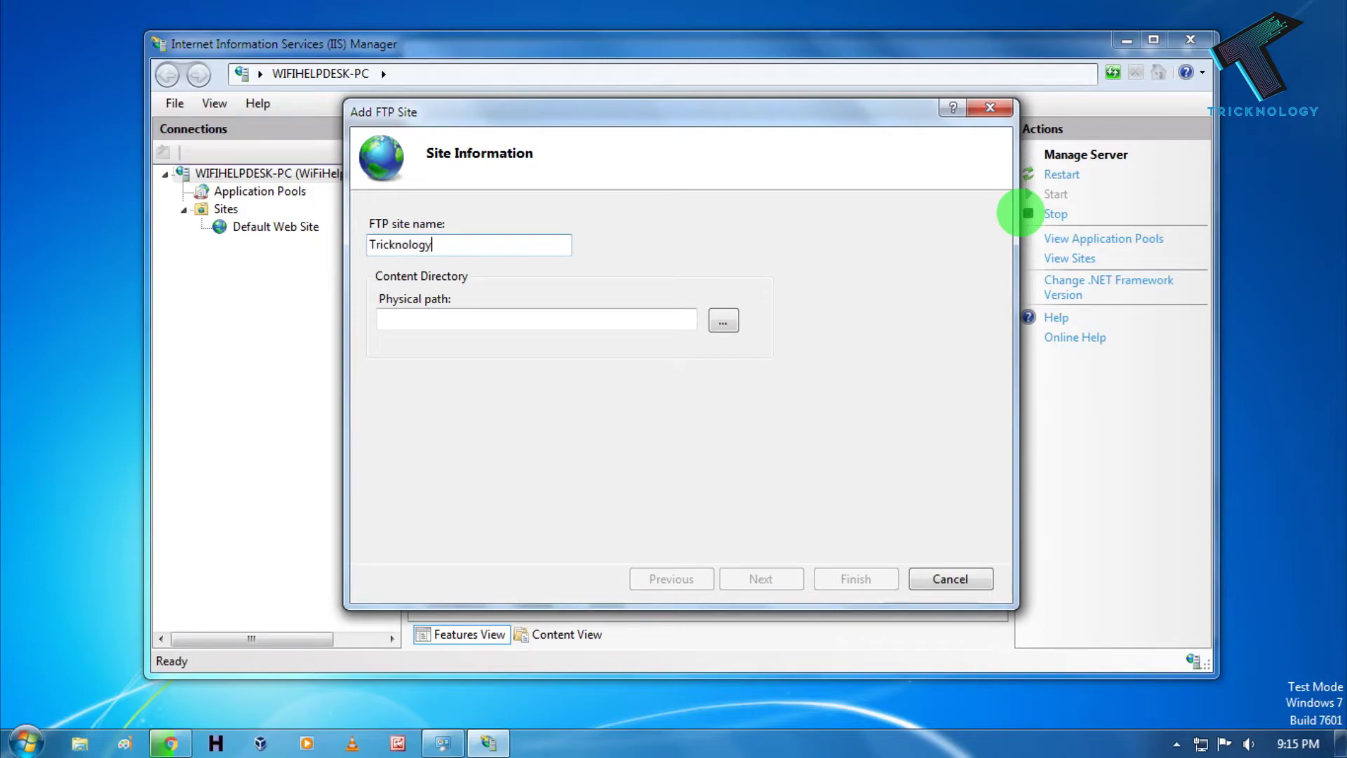
{"action": "left_click", "coordinate": [445, 319]}
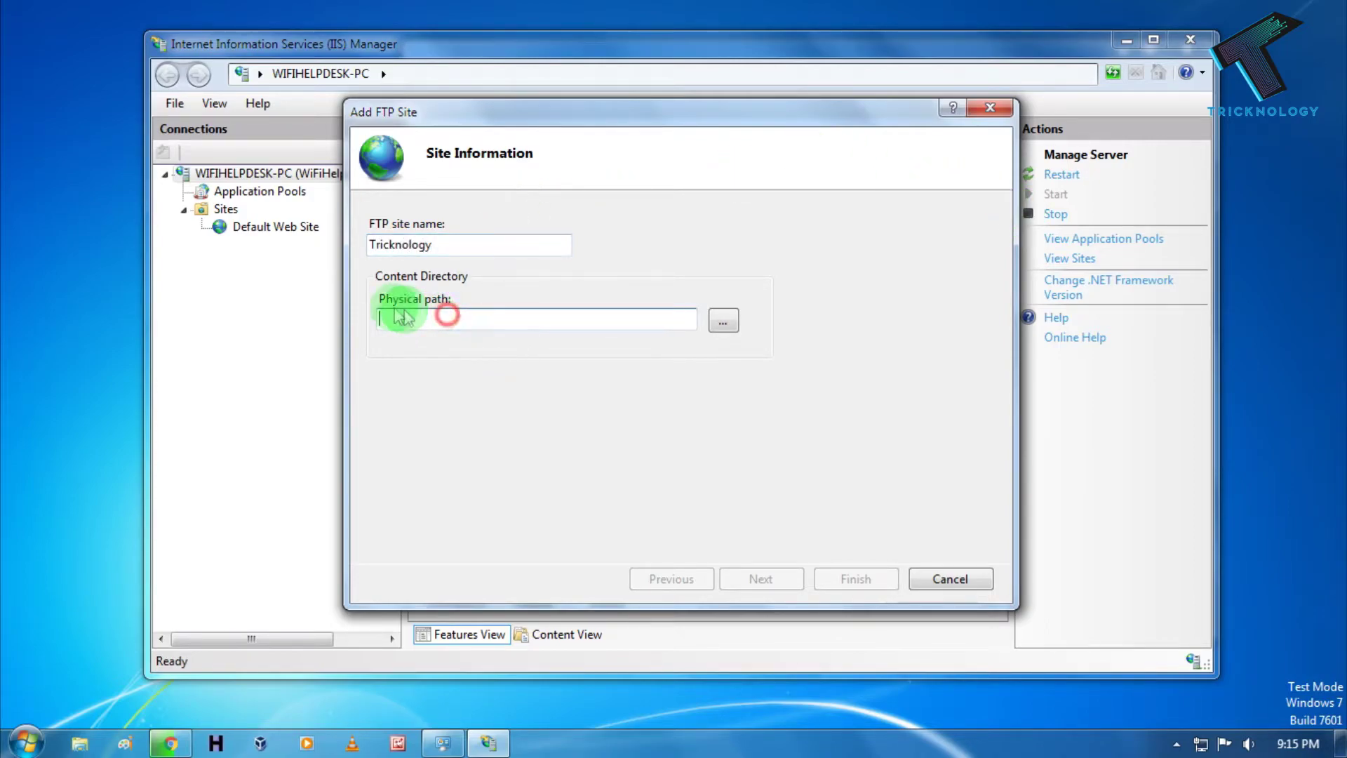
{"action": "left_click", "coordinate": [443, 319]}
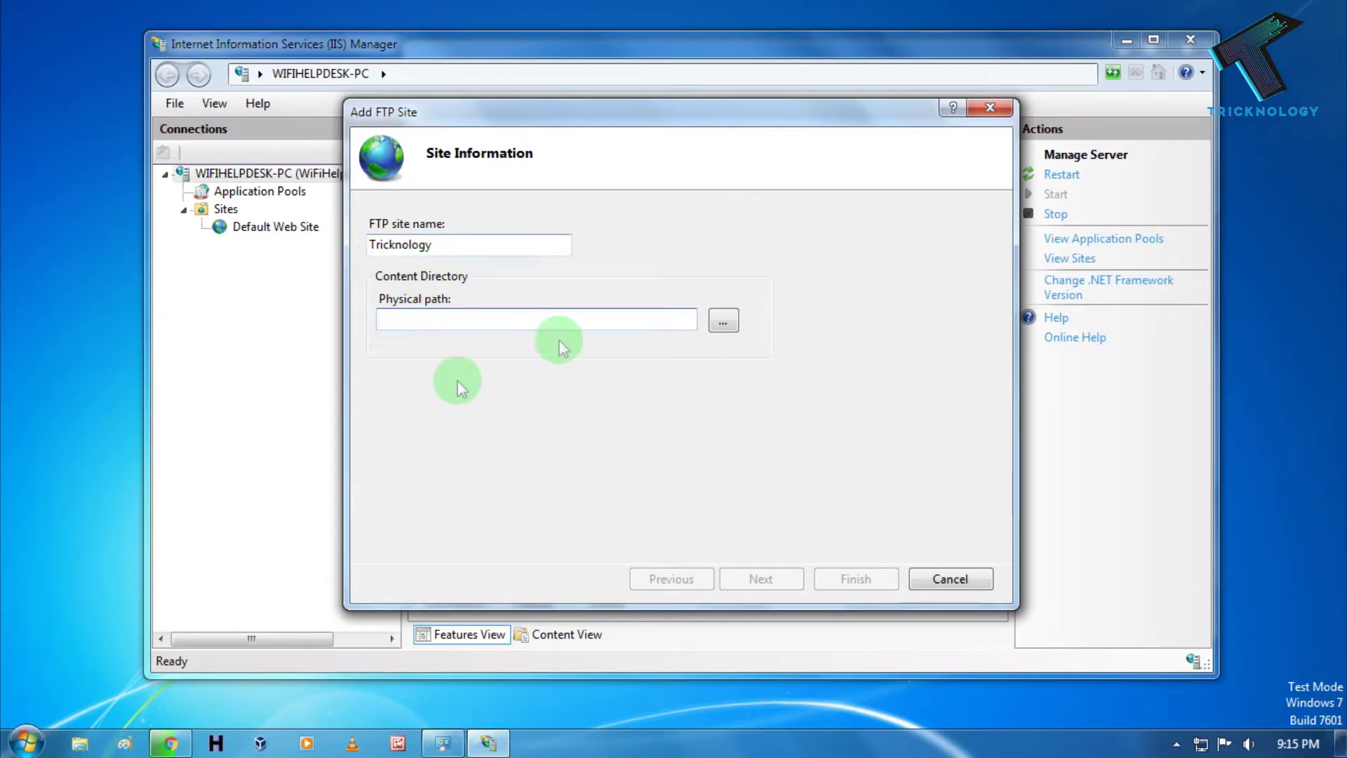
{"action": "left_click", "coordinate": [510, 323]}
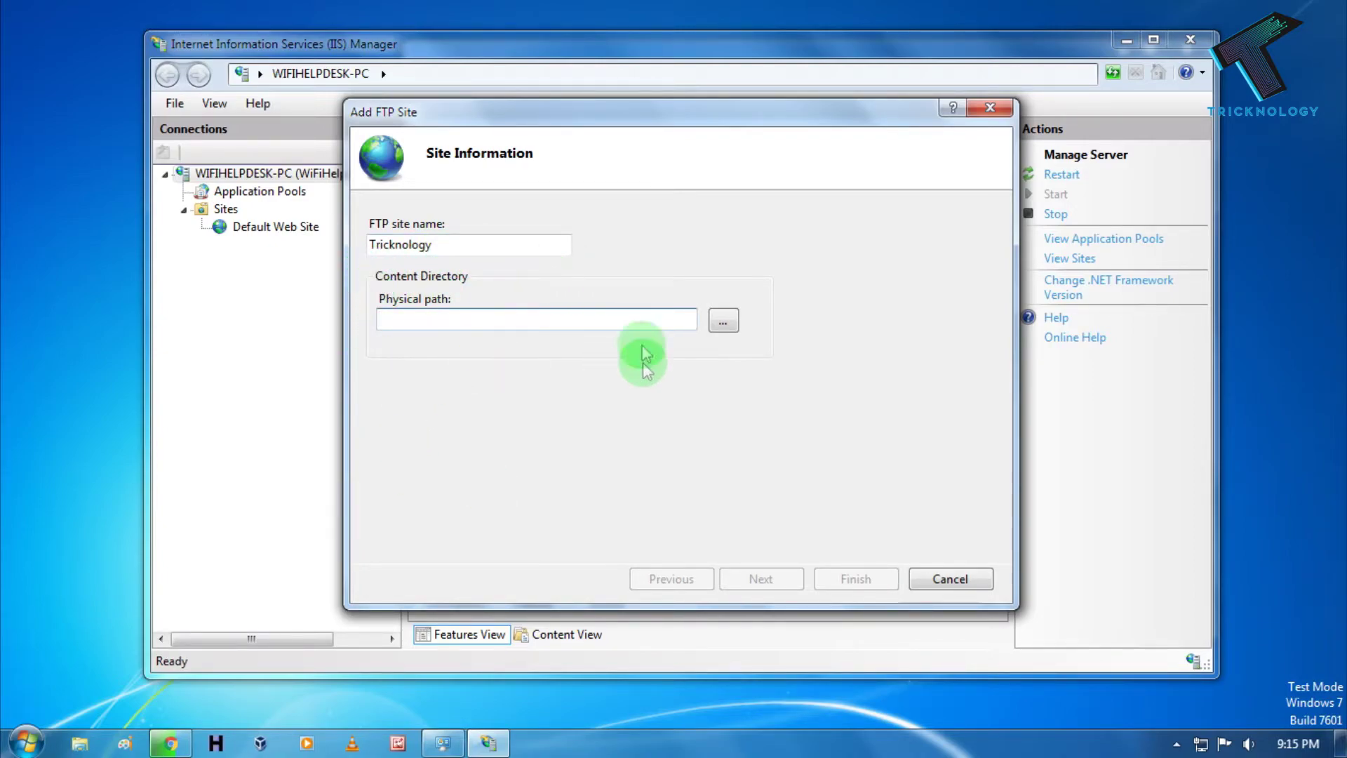
{"action": "key", "text": "super"}
- Browse Computer > Data (G:) > FTP in Explorer and copy the G:\FTP path
{"action": "left_click", "coordinate": [280, 445]}
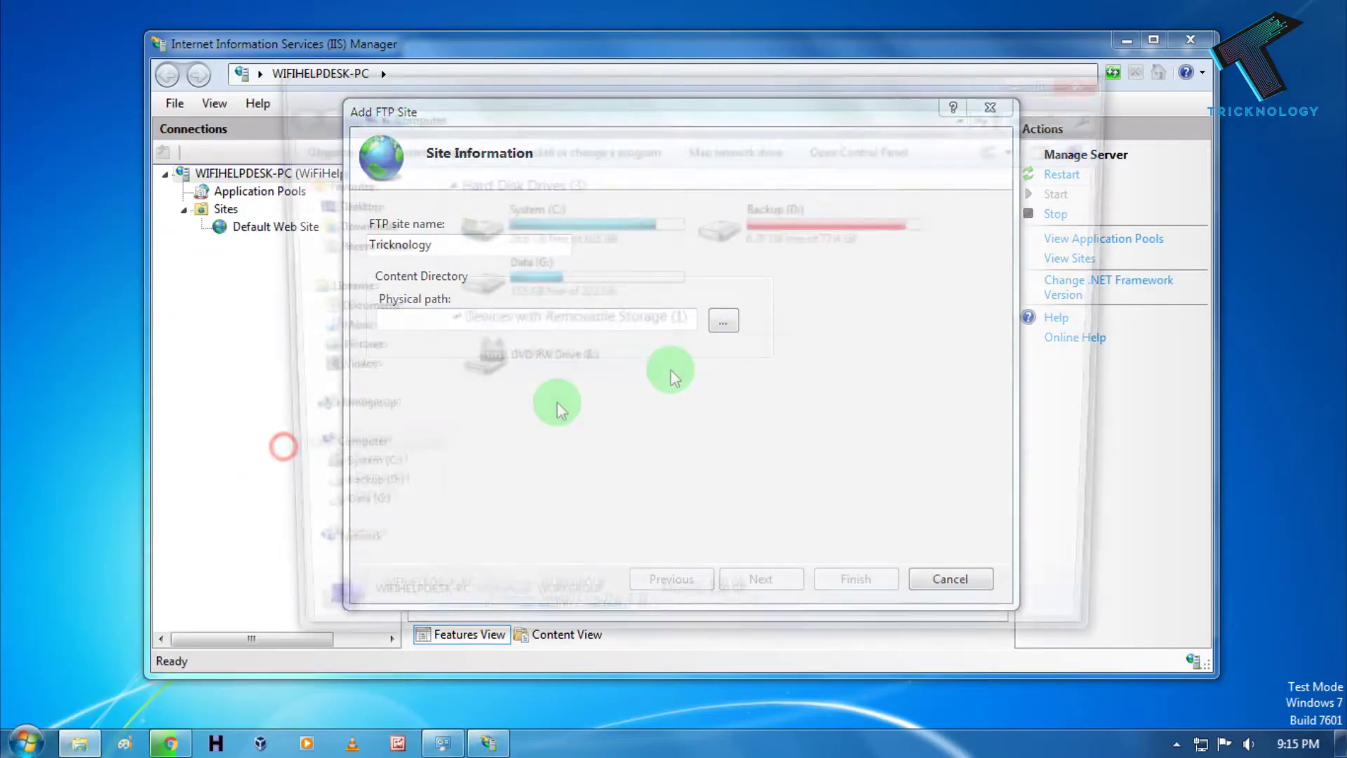
{"action": "double_click", "coordinate": [626, 295]}
{"action": "double_click", "coordinate": [511, 256]}
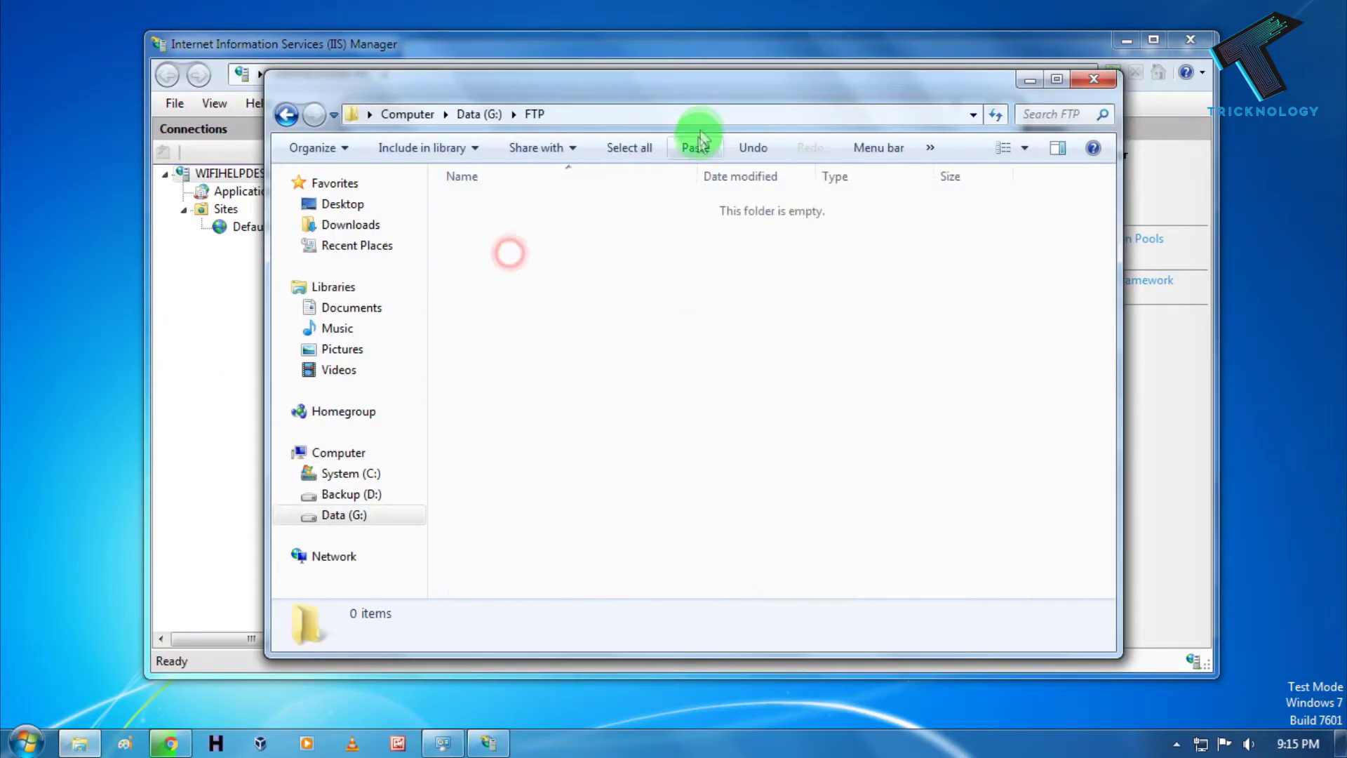
{"action": "left_click_drag", "start_coordinate": [797, 84], "coordinate": [1086, 146]}
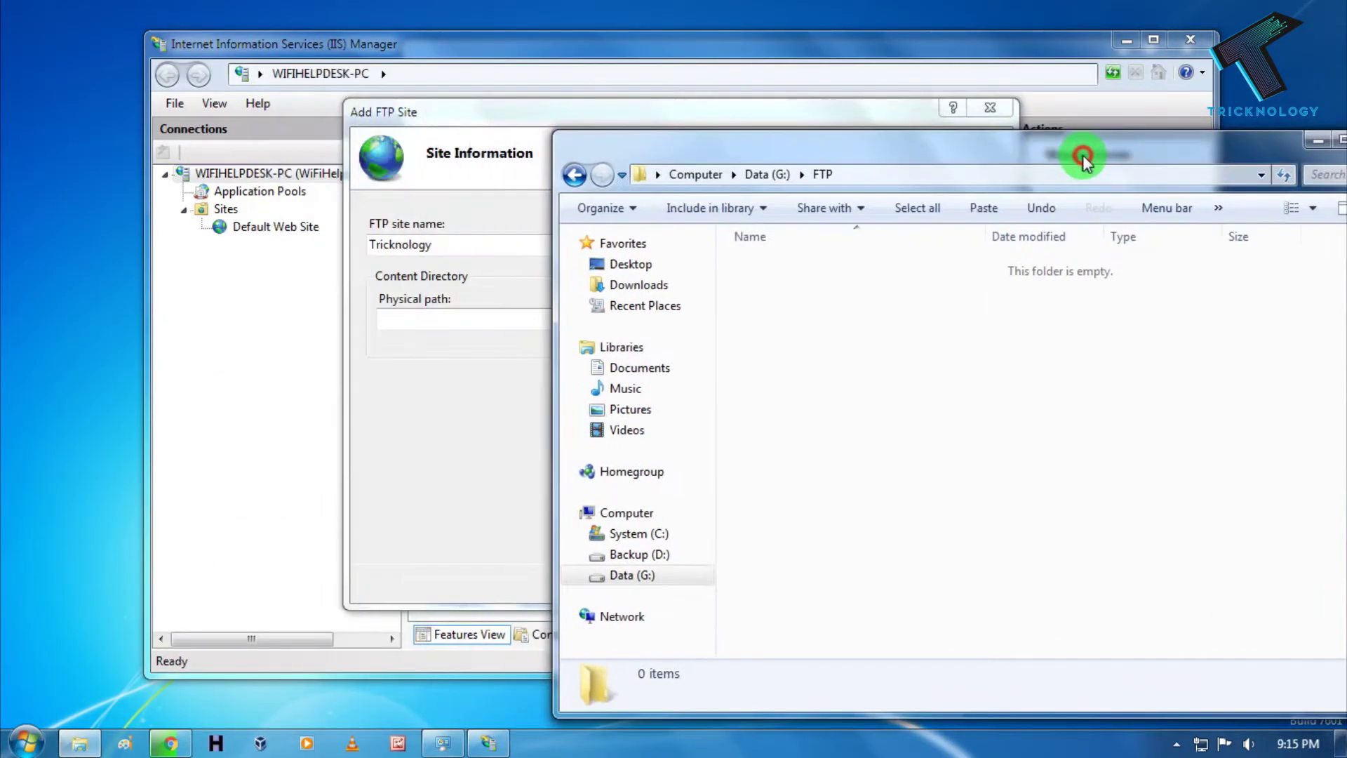
{"action": "left_click", "coordinate": [920, 175]}
{"action": "right_click", "coordinate": [731, 179]}
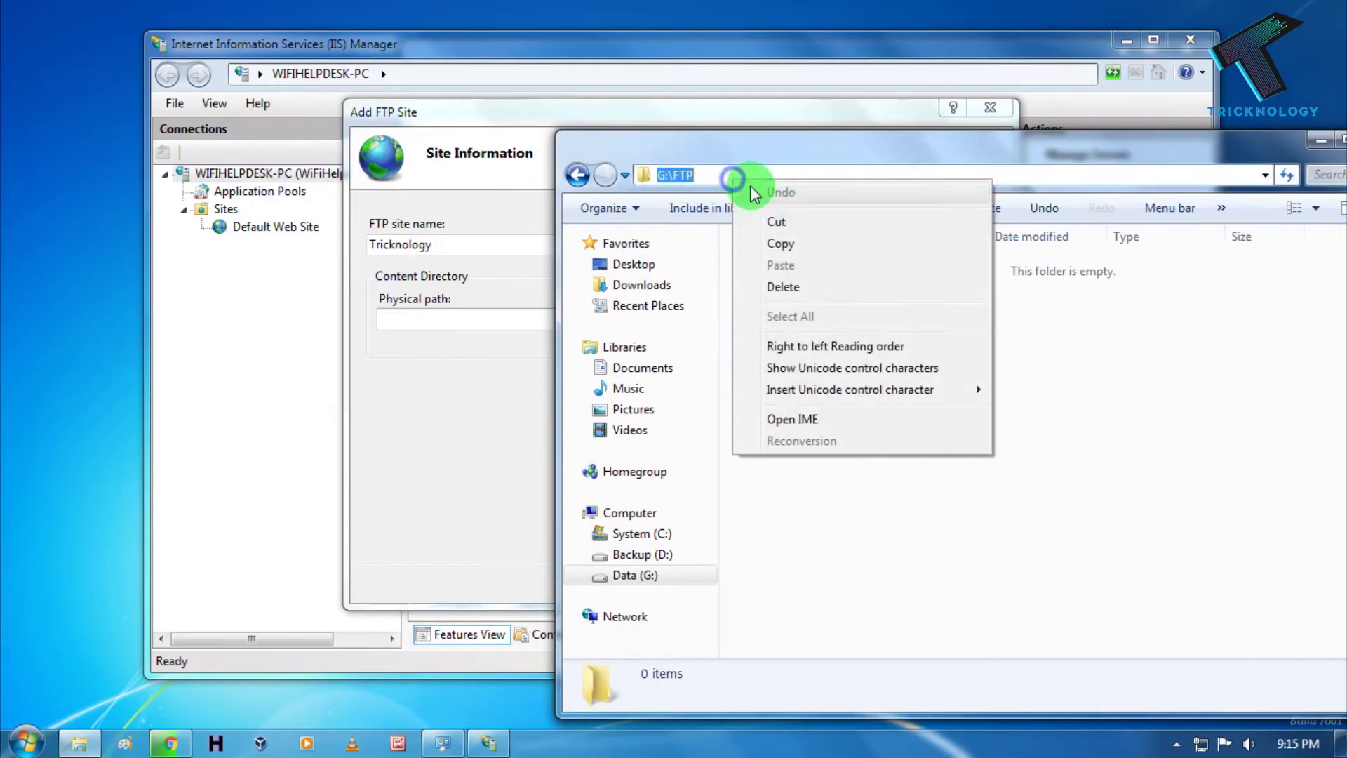
{"action": "left_click", "coordinate": [786, 239]}
{"action": "left_click_drag", "start_coordinate": [770, 158], "coordinate": [902, 157]}
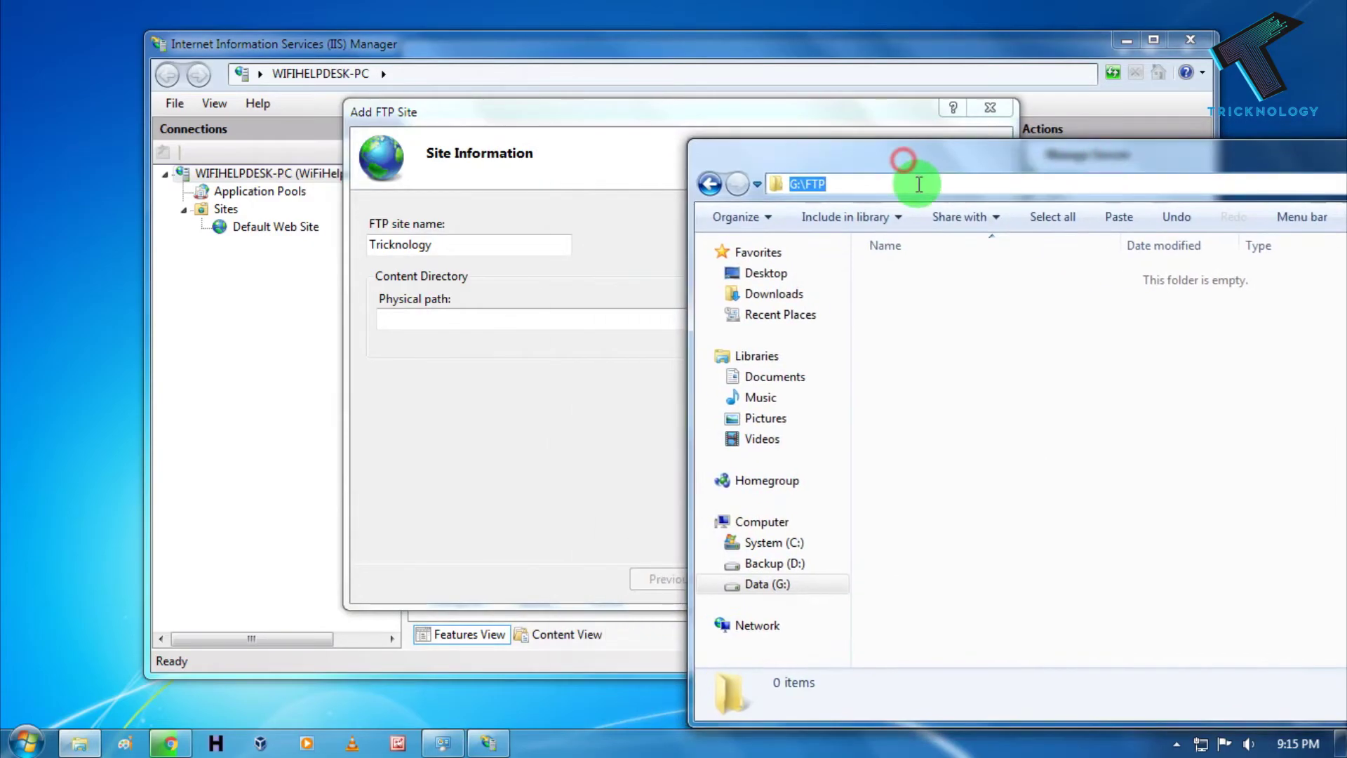
- Set G:\FTP as the site's physical path and continue to Binding and SSL Settings
{"action": "left_click", "coordinate": [457, 319]}
{"action": "right_click", "coordinate": [460, 320]}
{"action": "left_click", "coordinate": [508, 403]}
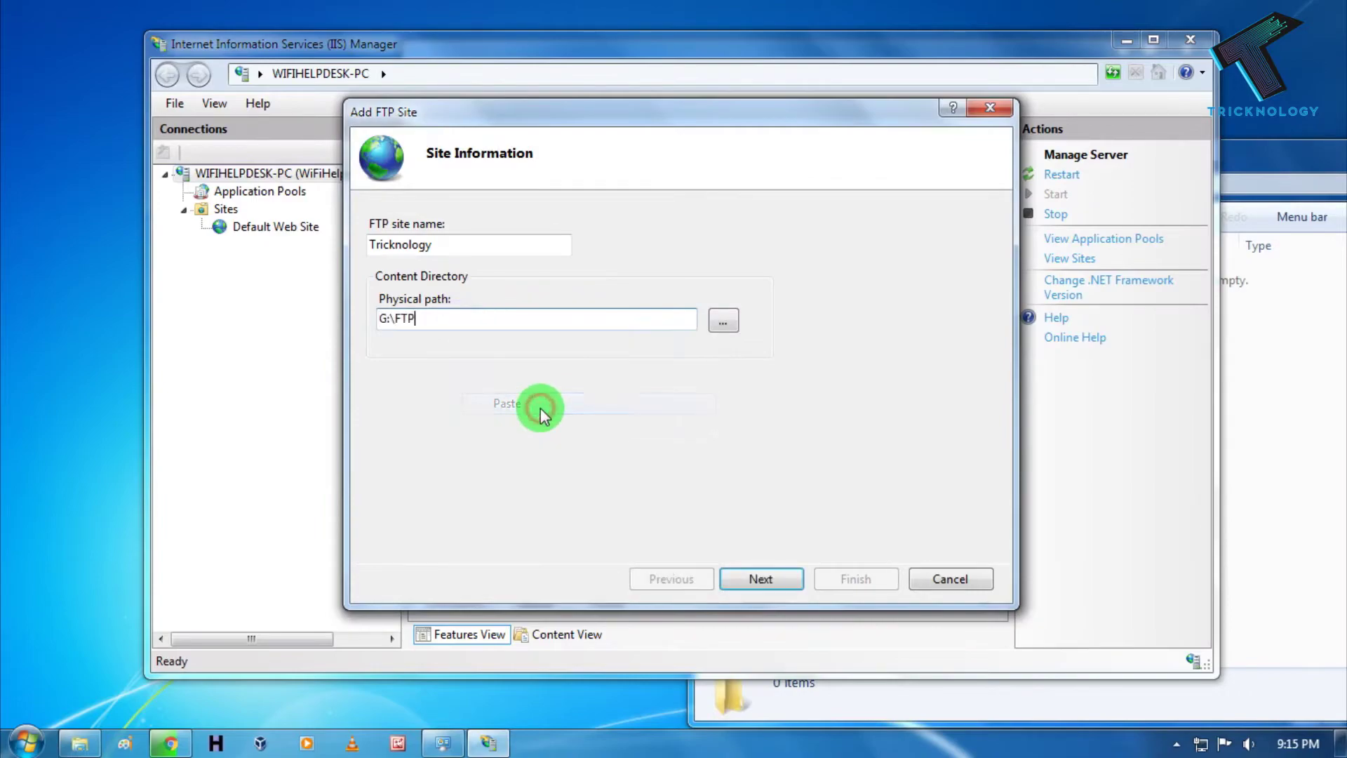
{"action": "left_click", "coordinate": [723, 318]}
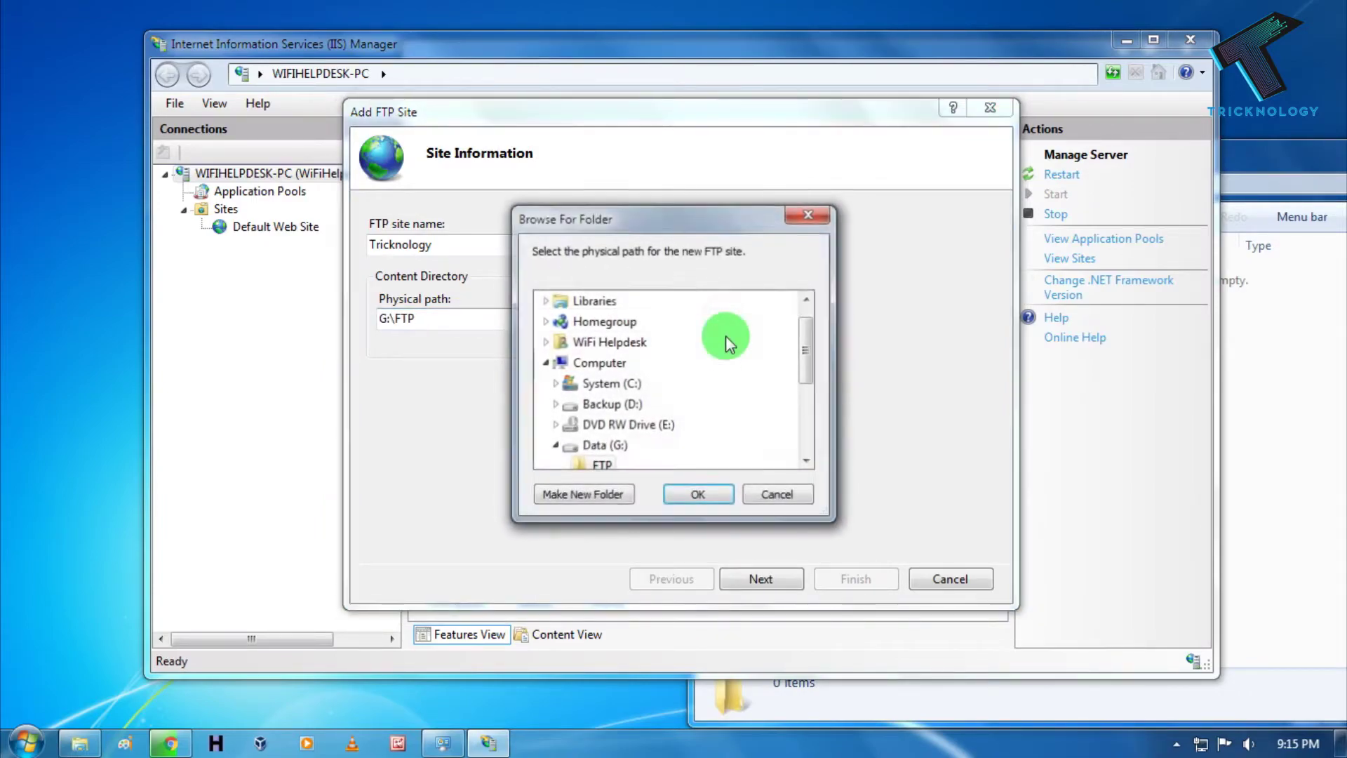
{"action": "left_click", "coordinate": [598, 468]}
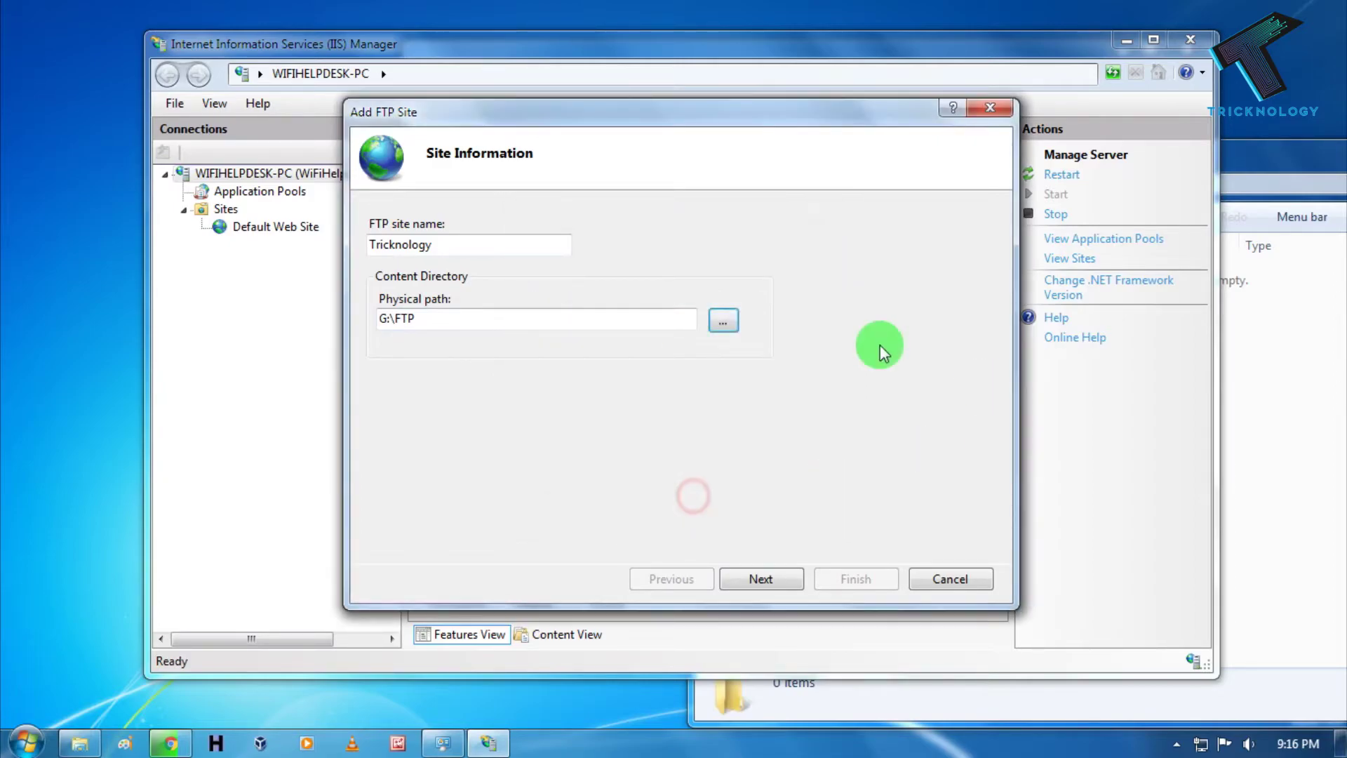
{"action": "left_click", "coordinate": [784, 586]}
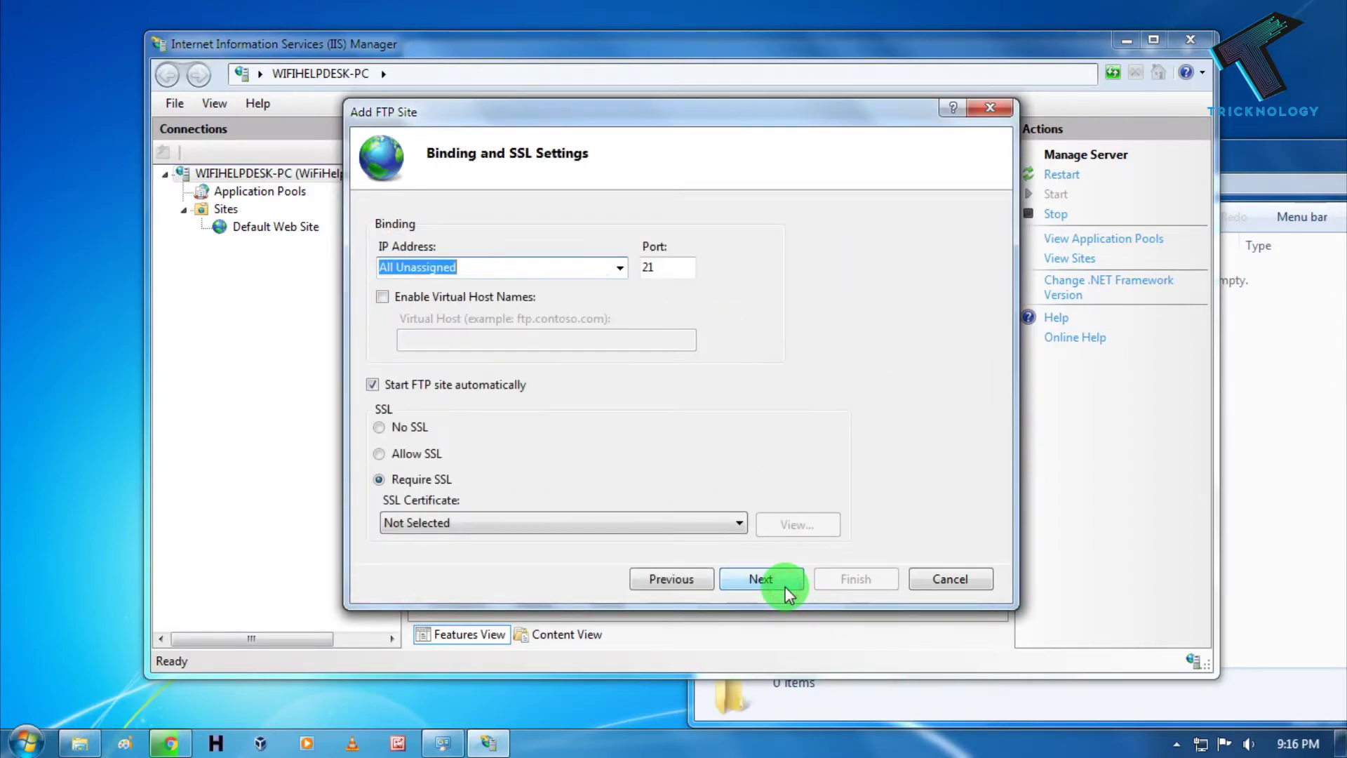
- Bind the FTP site to IP address 192.168.1.243
{"action": "left_click", "coordinate": [618, 270]}
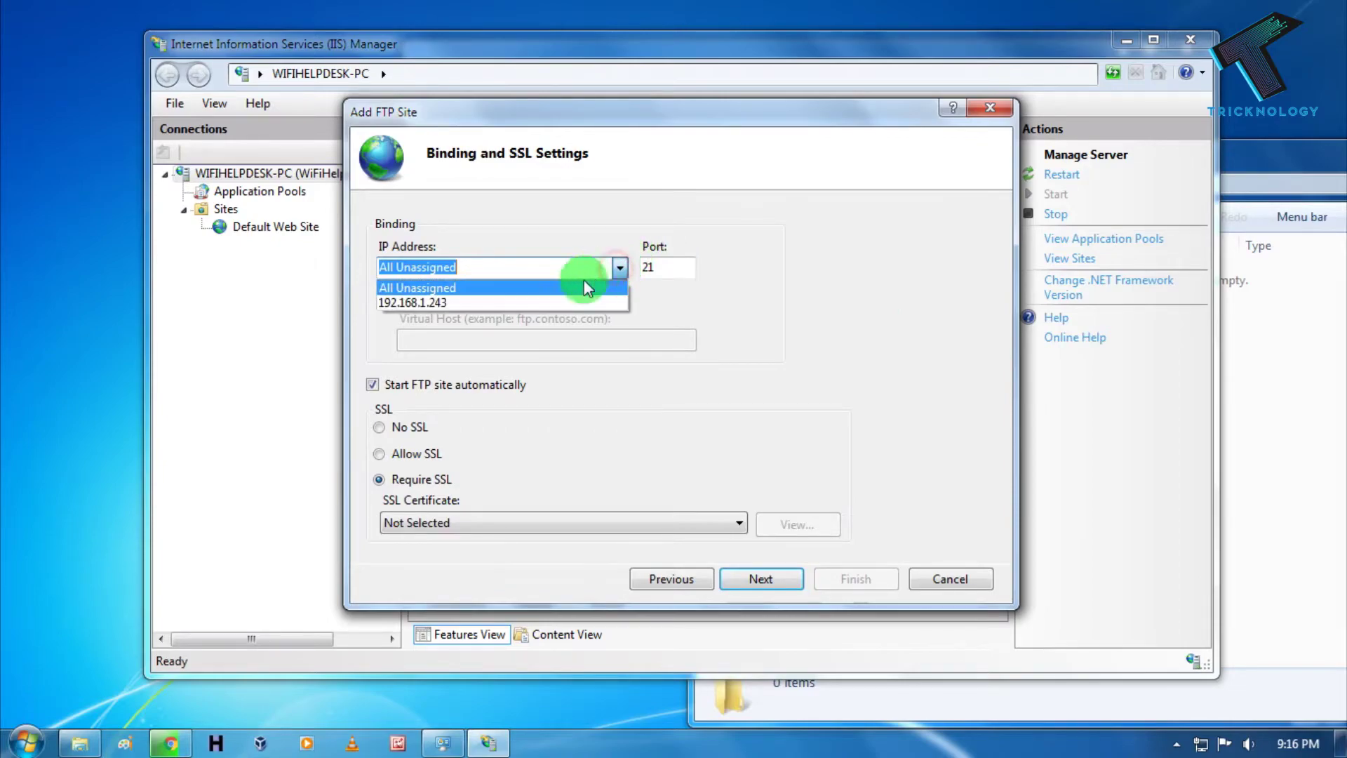
{"action": "left_click", "coordinate": [558, 300]}
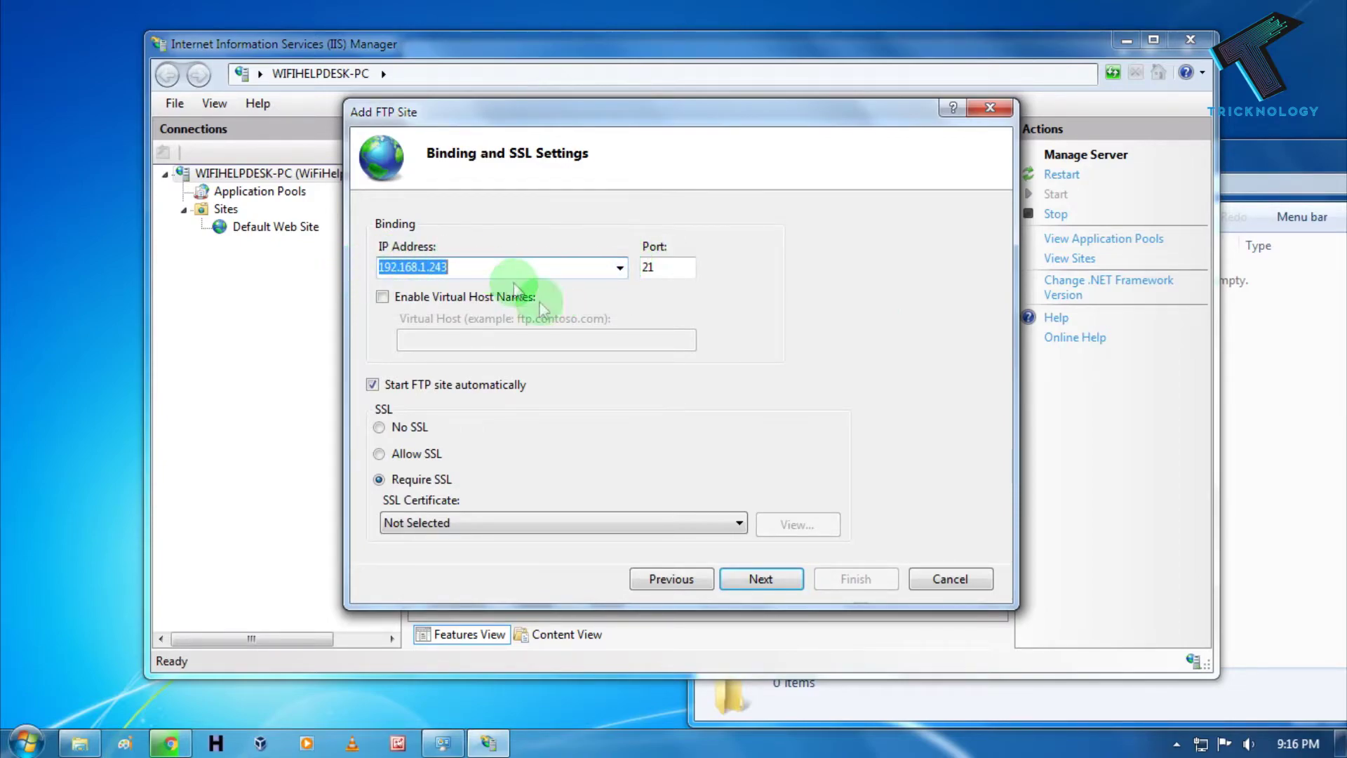
{"action": "key", "text": "super+r"}
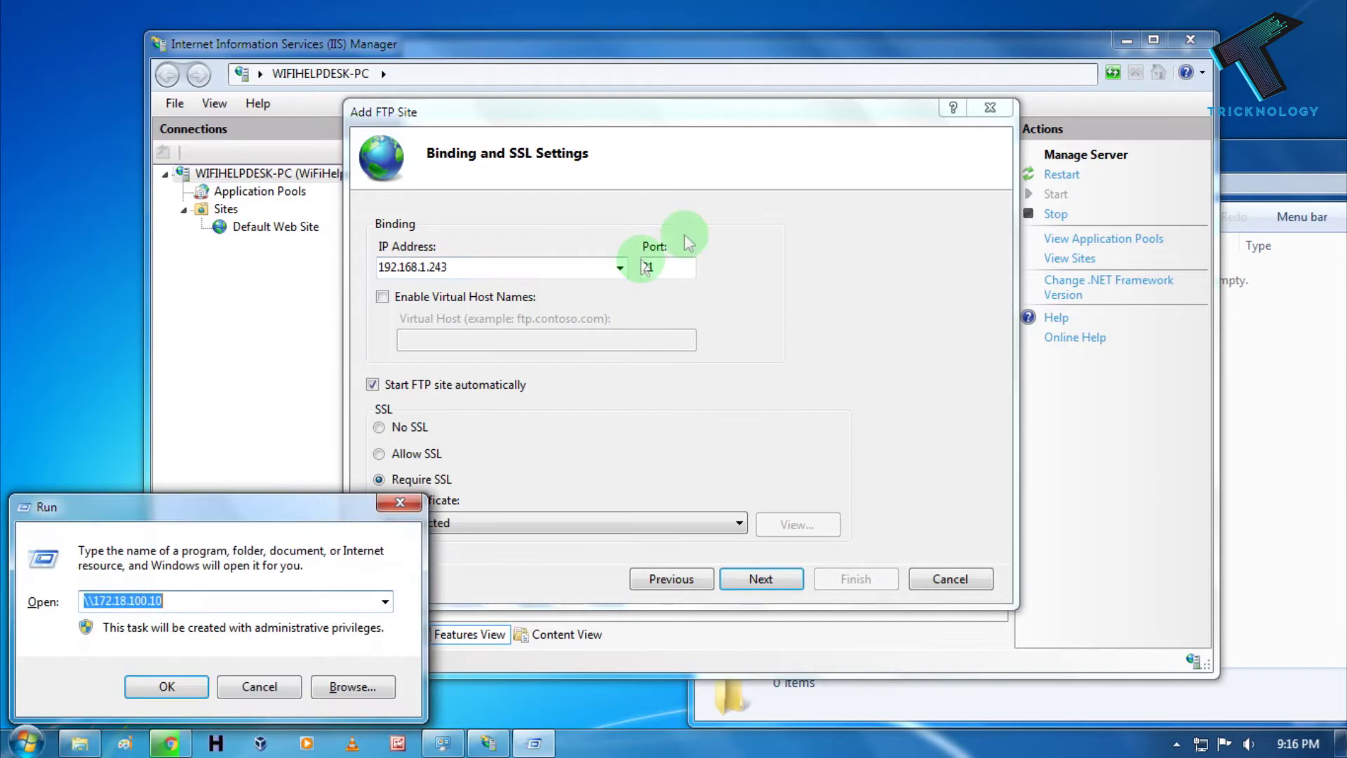
{"action": "type", "text": "cmd"}
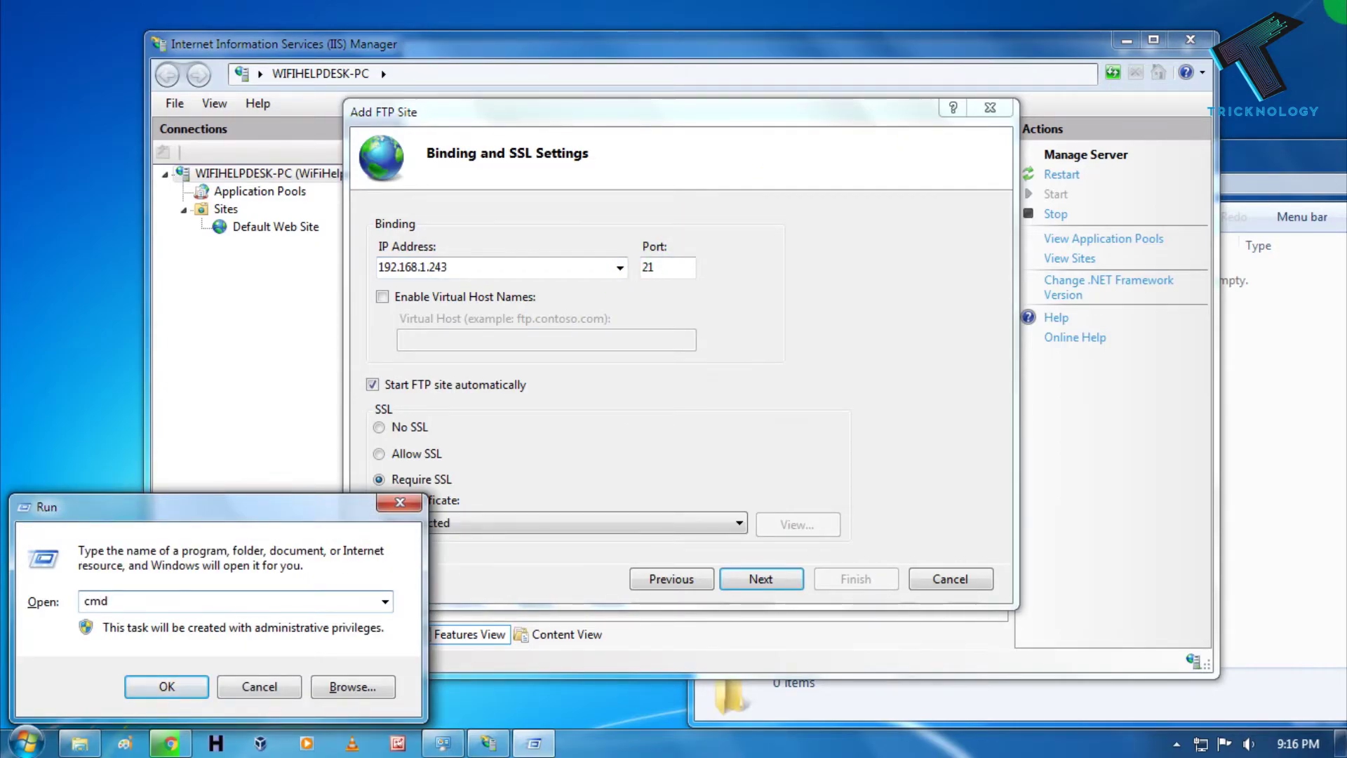
- Launch Command Prompt and set its screen text colour to green in Properties > Colors
{"action": "left_click", "coordinate": [166, 686]}
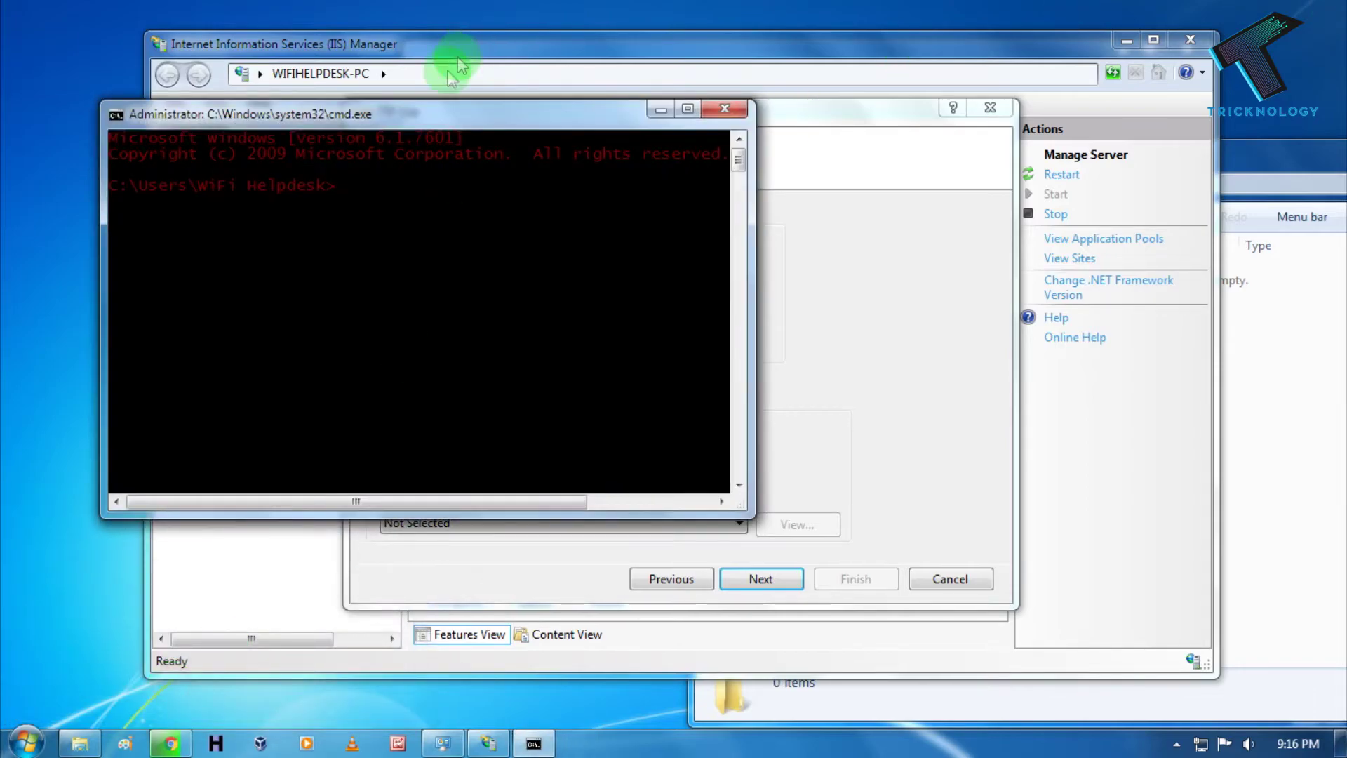
{"action": "left_click_drag", "start_coordinate": [413, 114], "coordinate": [788, 201]}
{"action": "right_click", "coordinate": [784, 202]}
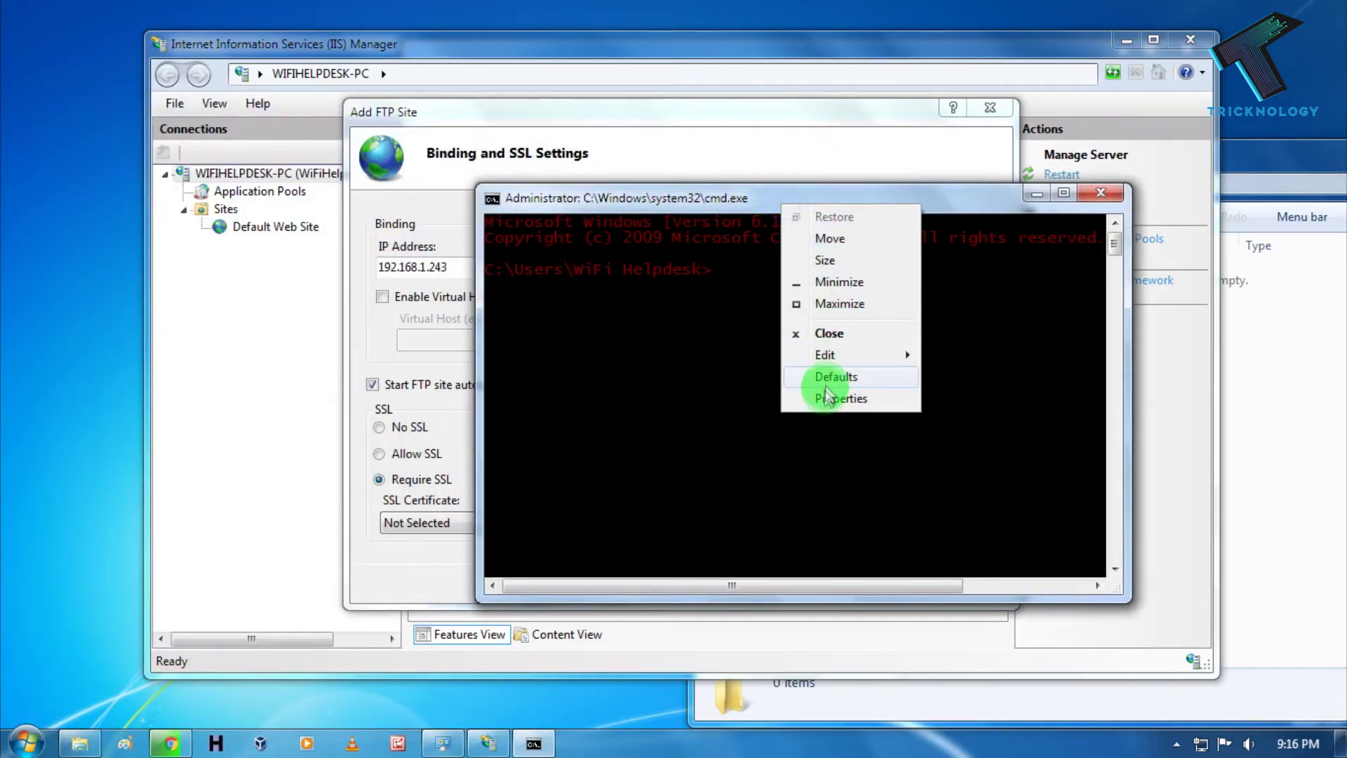
{"action": "left_click", "coordinate": [832, 398]}
{"action": "left_click_drag", "start_coordinate": [637, 203], "coordinate": [654, 210]}
{"action": "left_click", "coordinate": [580, 320]}
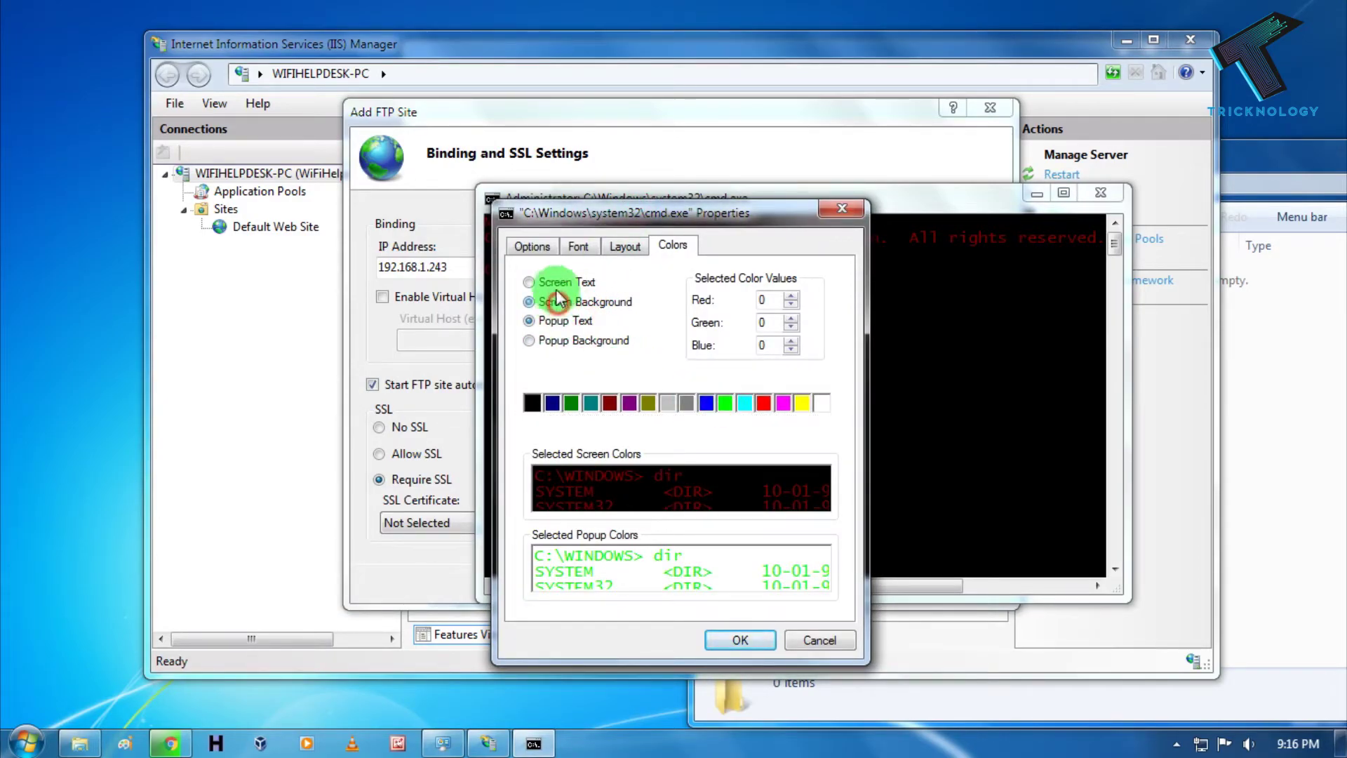
{"action": "left_click", "coordinate": [529, 282]}
{"action": "left_click", "coordinate": [724, 405]}
{"action": "left_click", "coordinate": [741, 640]}
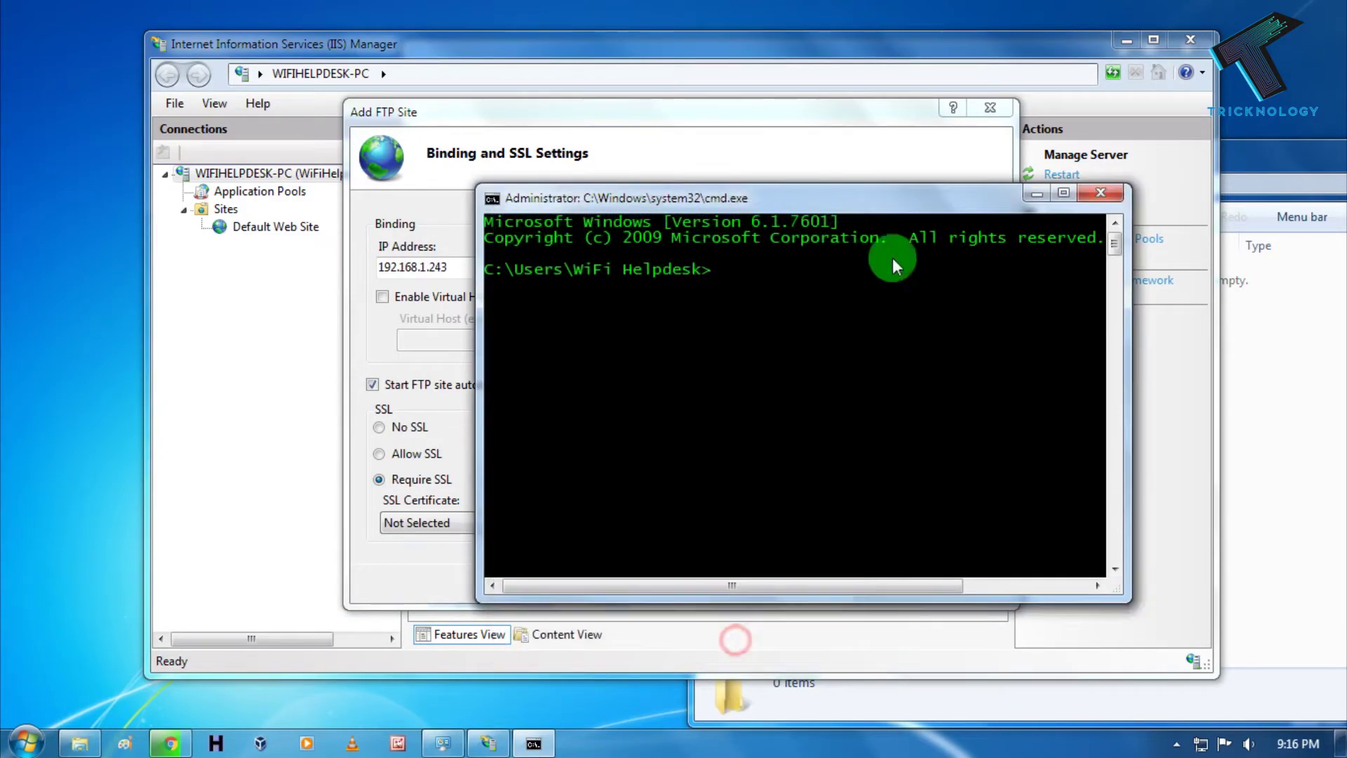
- Run ipconfig, highlight the IPv4 address 192.168.1.243, and minimize the console
{"action": "left_click_drag", "start_coordinate": [797, 195], "coordinate": [830, 306]}
{"action": "left_click", "coordinate": [906, 420]}
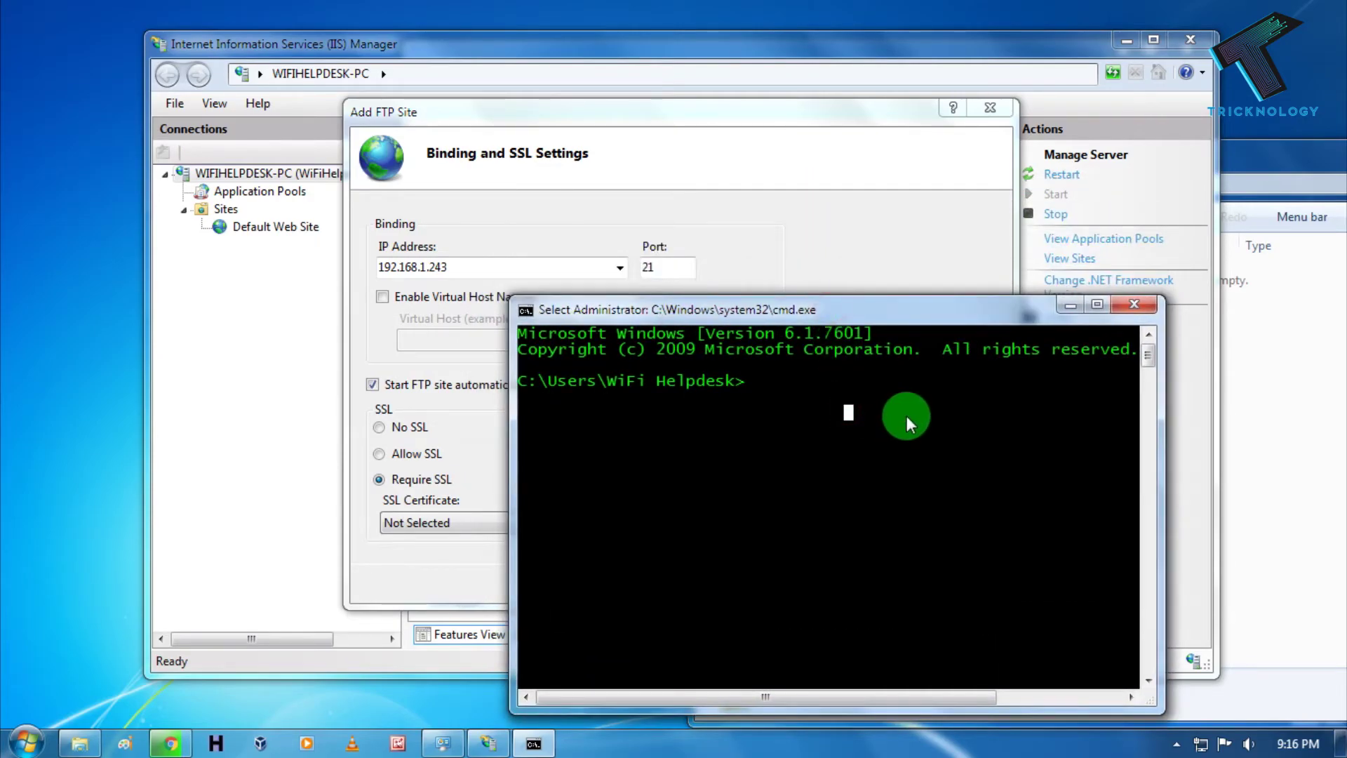
{"action": "type", "text": "ipconfig"}
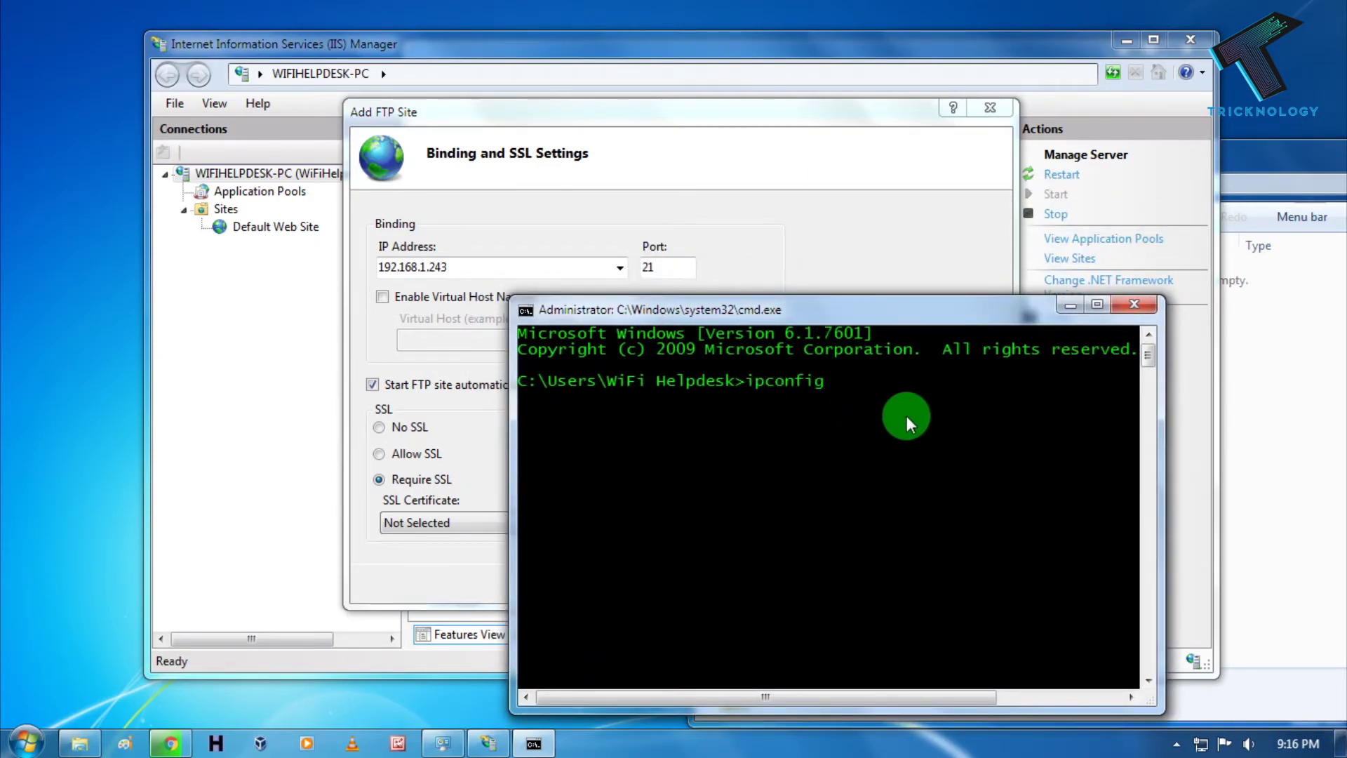
{"action": "key", "text": "Return"}
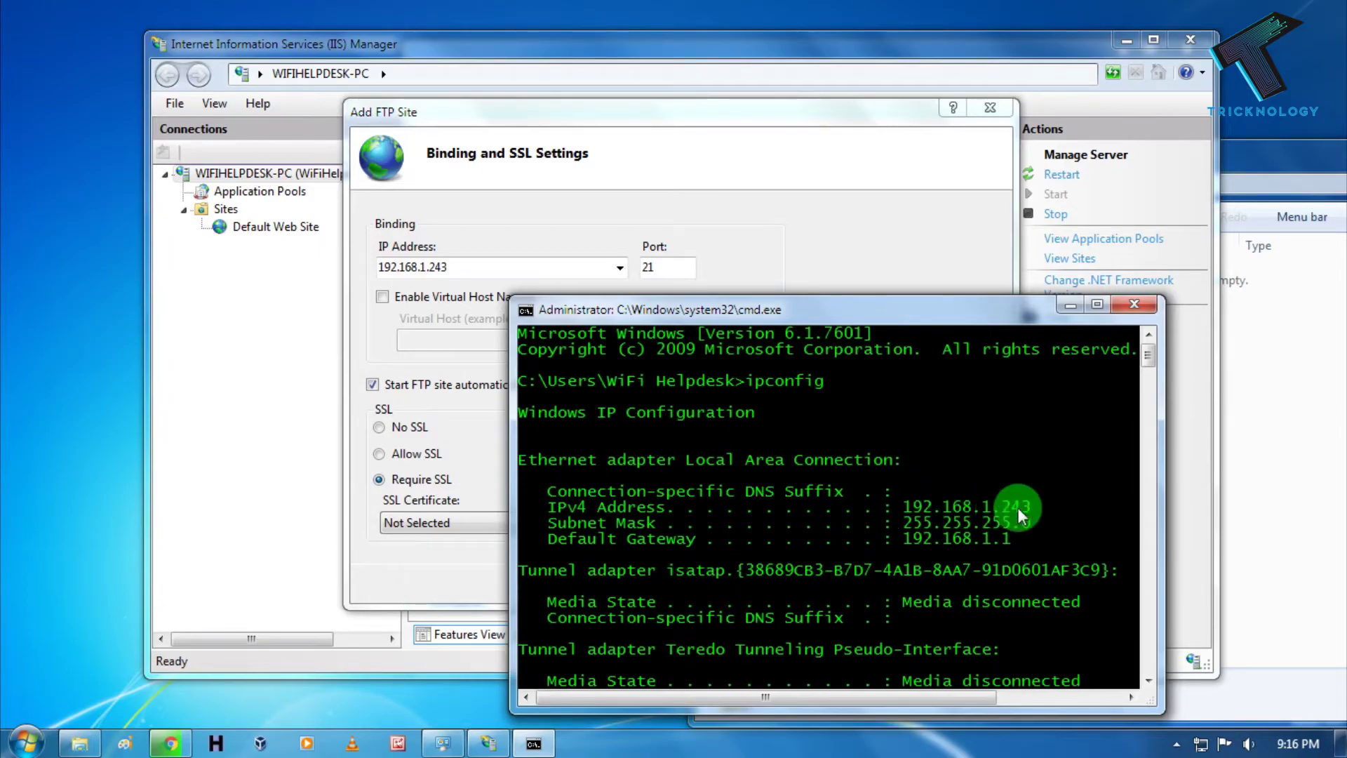
{"action": "left_click_drag", "start_coordinate": [1031, 507], "coordinate": [903, 508]}
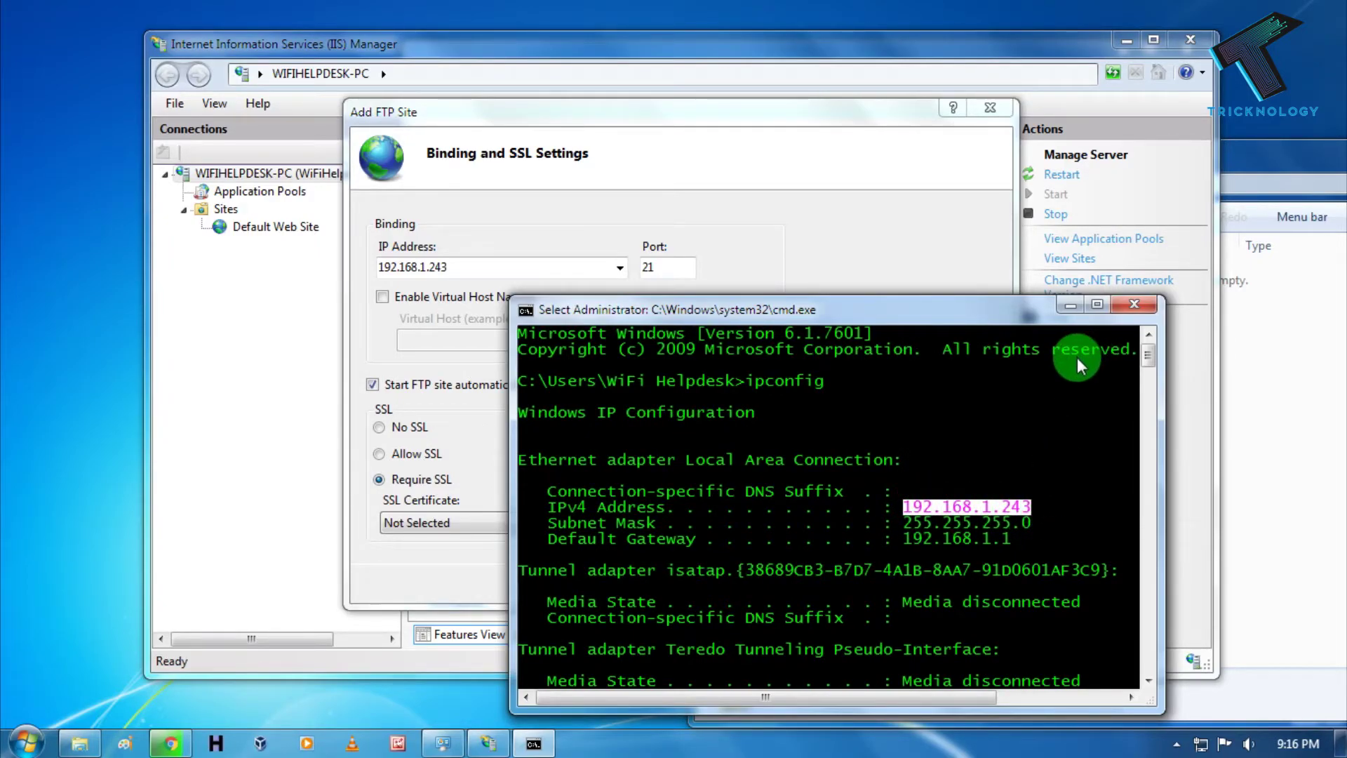
{"action": "left_click", "coordinate": [1070, 305]}
- Keep the 192.168.1.243 port 21 binding, choose No SSL, and continue to authentication
{"action": "left_click", "coordinate": [428, 266]}
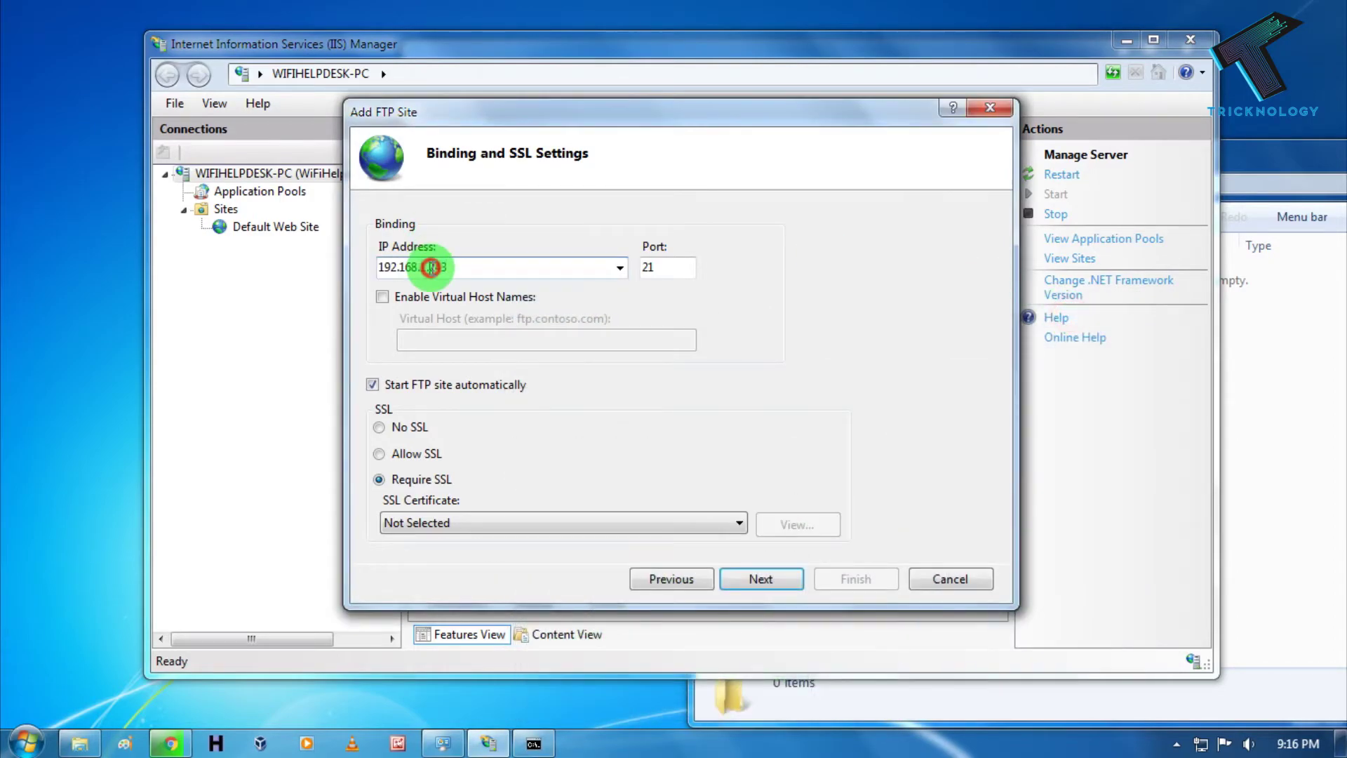
{"action": "left_click_drag", "start_coordinate": [452, 270], "coordinate": [318, 271]}
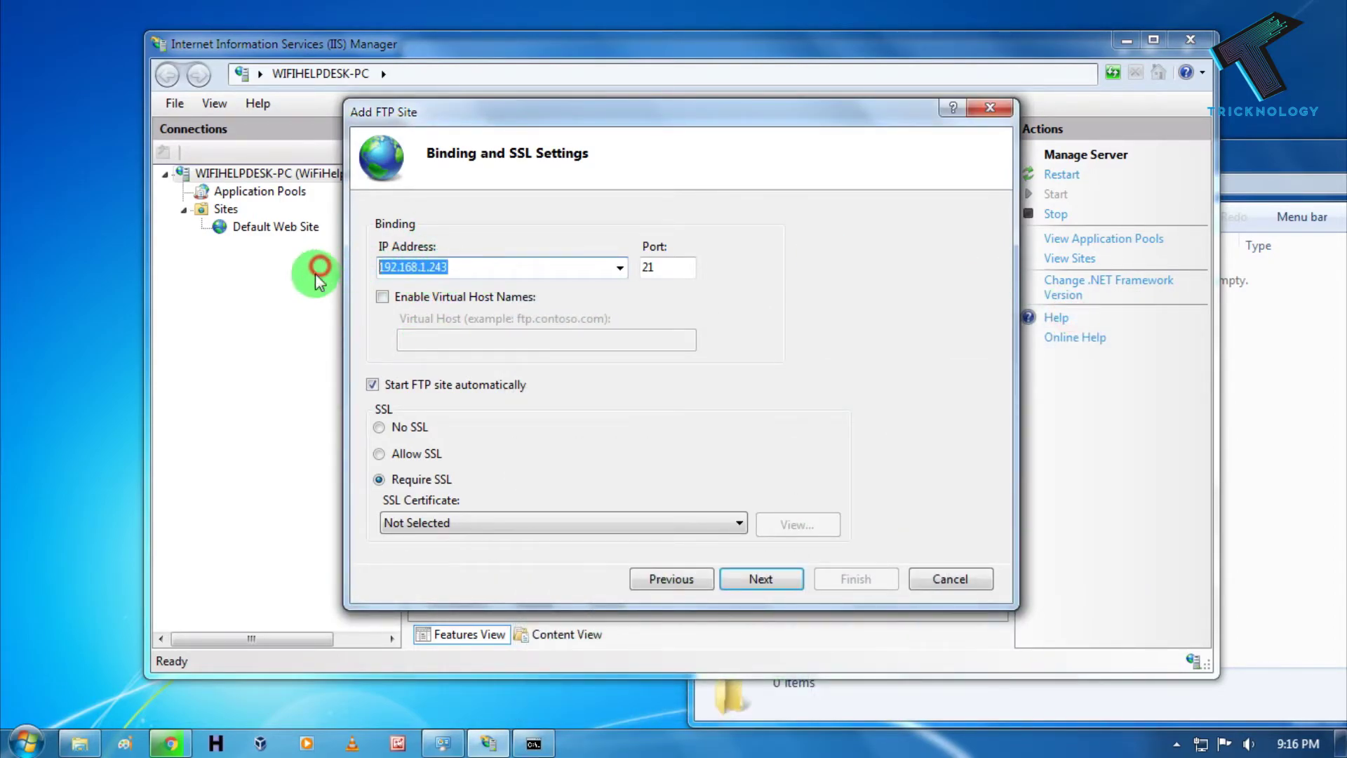
{"action": "left_click", "coordinate": [382, 427]}
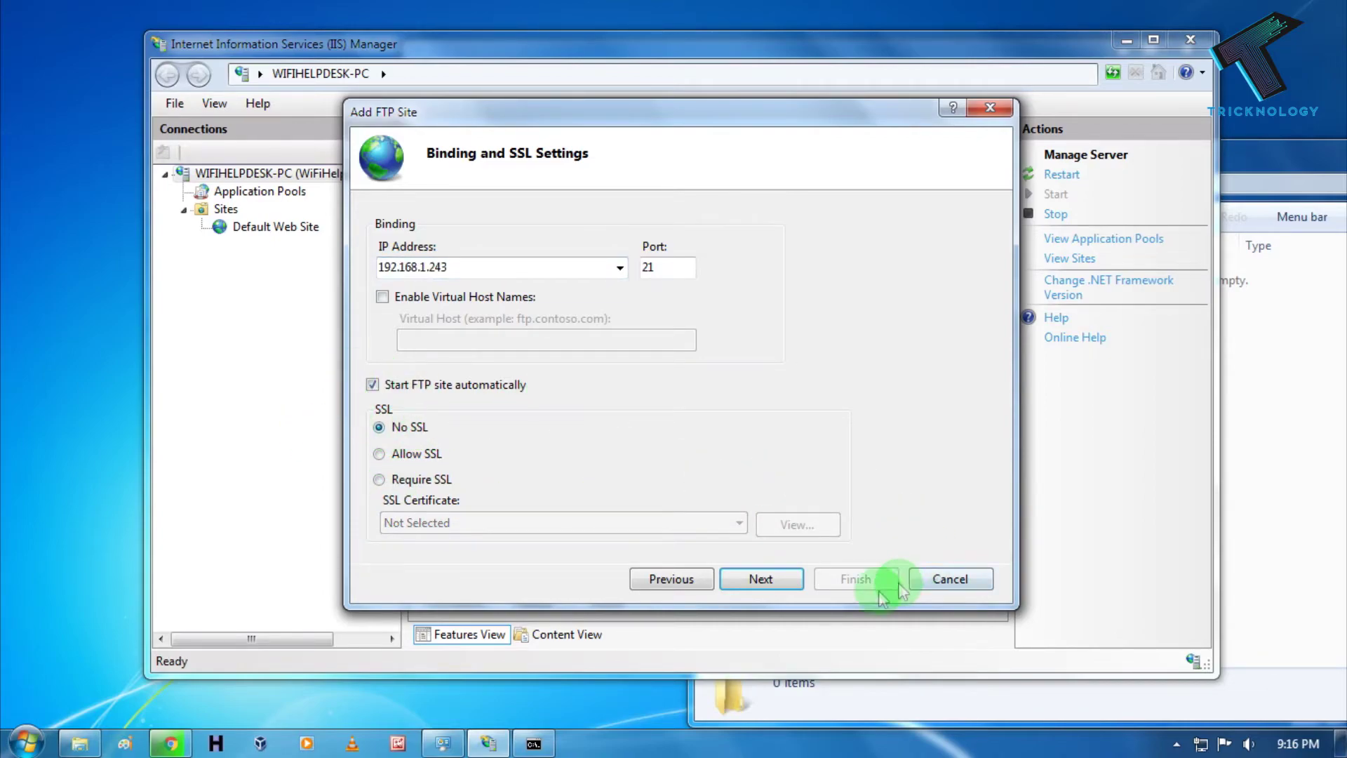
{"action": "left_click", "coordinate": [384, 387]}
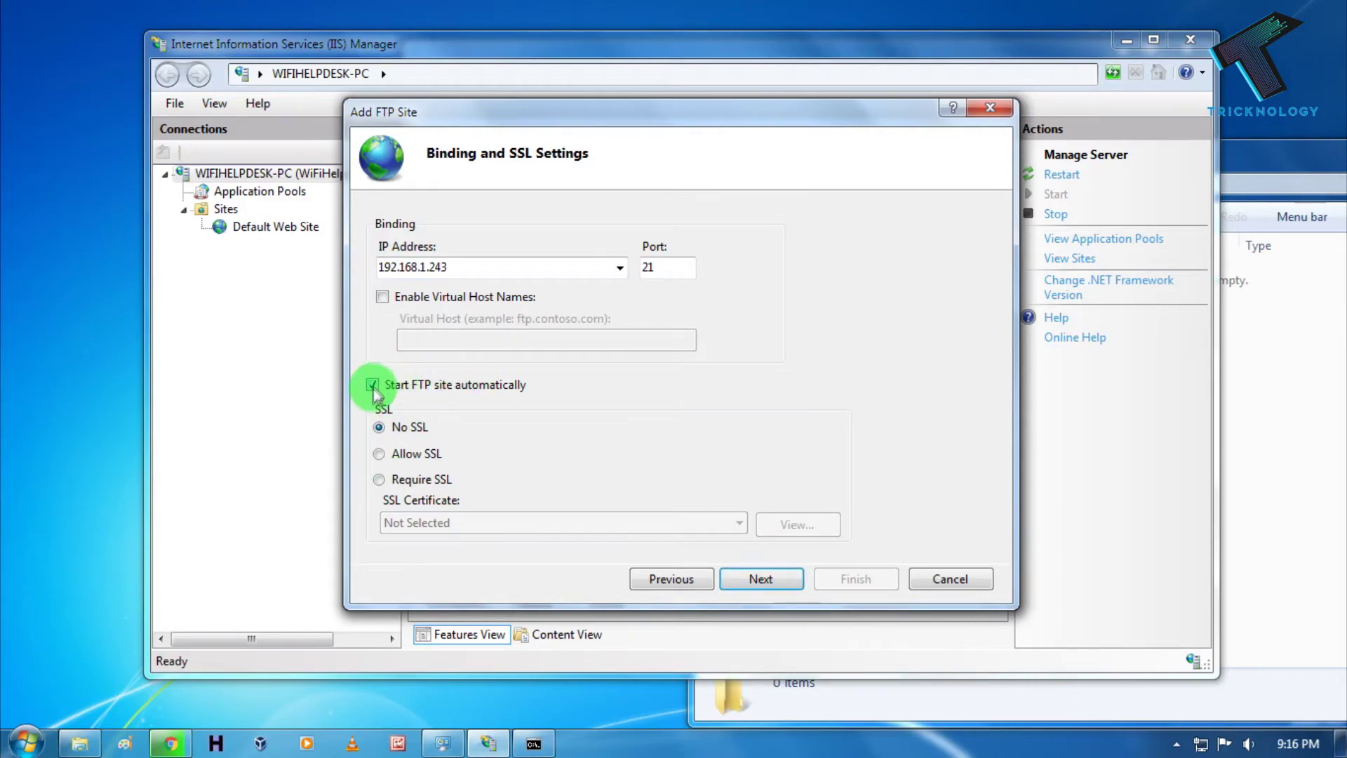
{"action": "left_click", "coordinate": [795, 581]}
- Enable Anonymous authentication, allow Anonymous users Read and Write, and finish creating the site
{"action": "left_click", "coordinate": [386, 250]}
{"action": "left_click", "coordinate": [432, 376]}
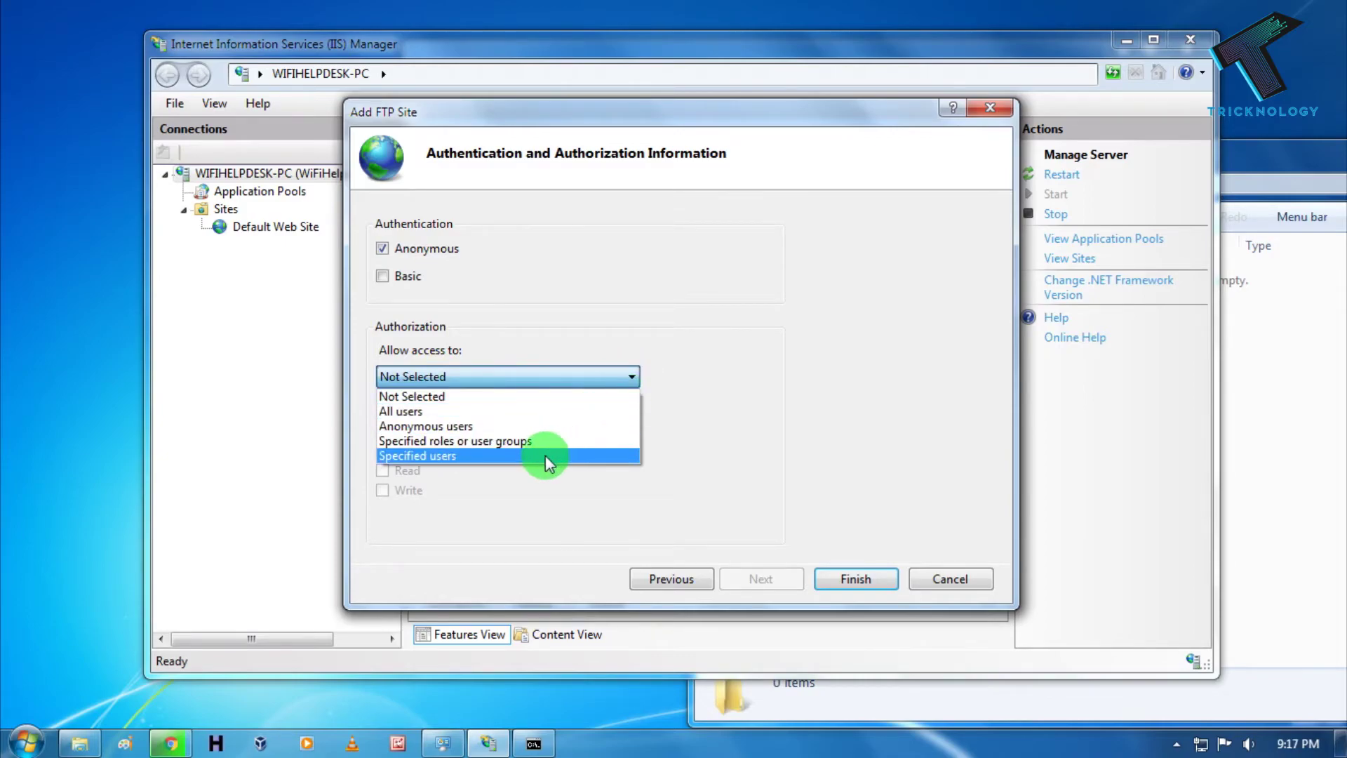
{"action": "left_click", "coordinate": [400, 456]}
{"action": "left_click", "coordinate": [468, 411]}
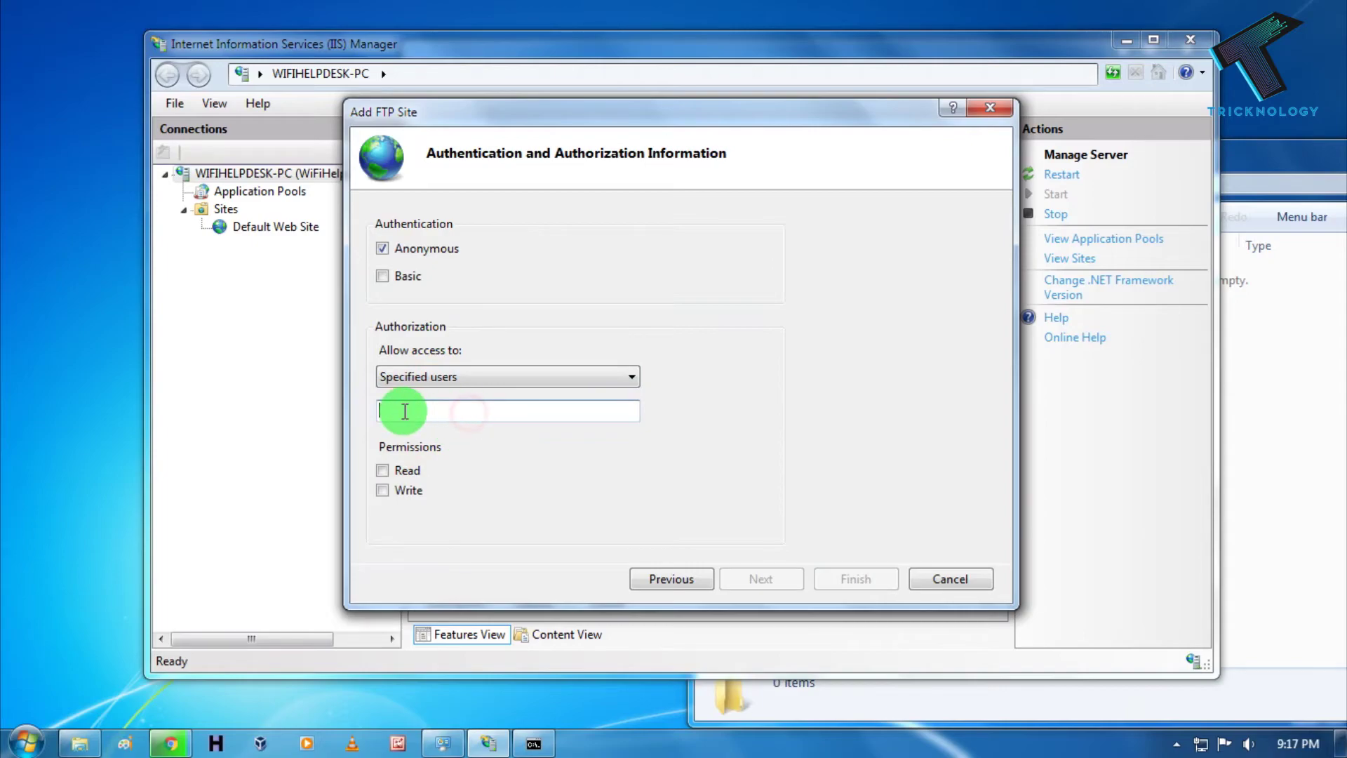
{"action": "left_click", "coordinate": [432, 376]}
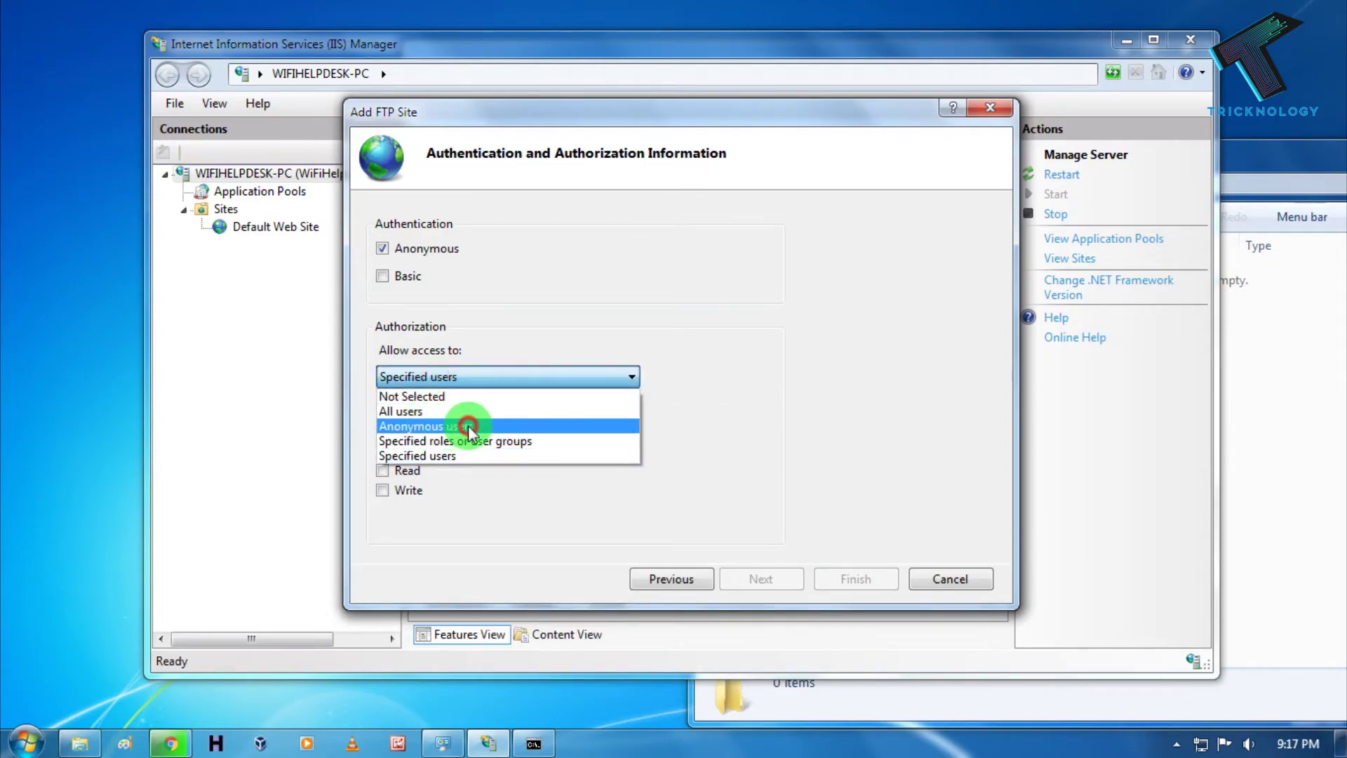
{"action": "left_click", "coordinate": [468, 426]}
{"action": "left_click", "coordinate": [382, 471]}
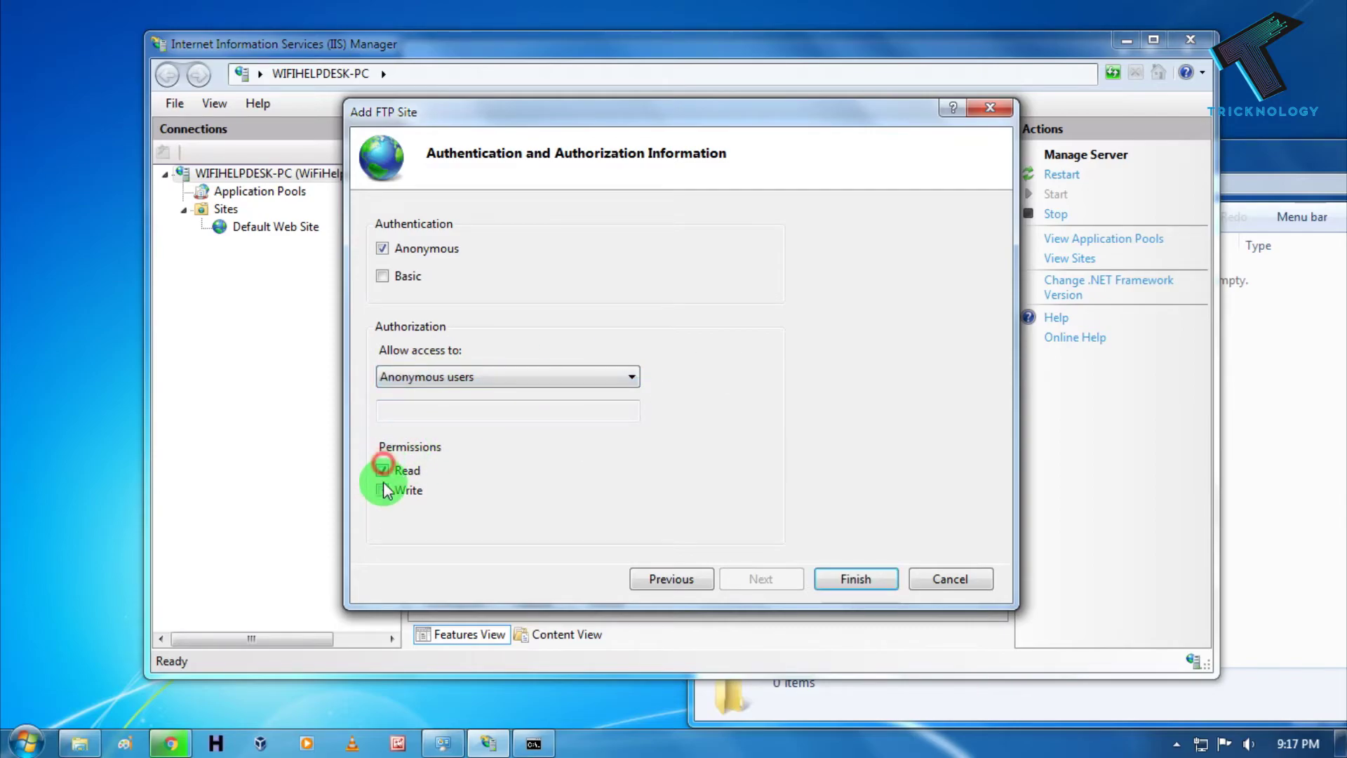
{"action": "left_click", "coordinate": [858, 579]}
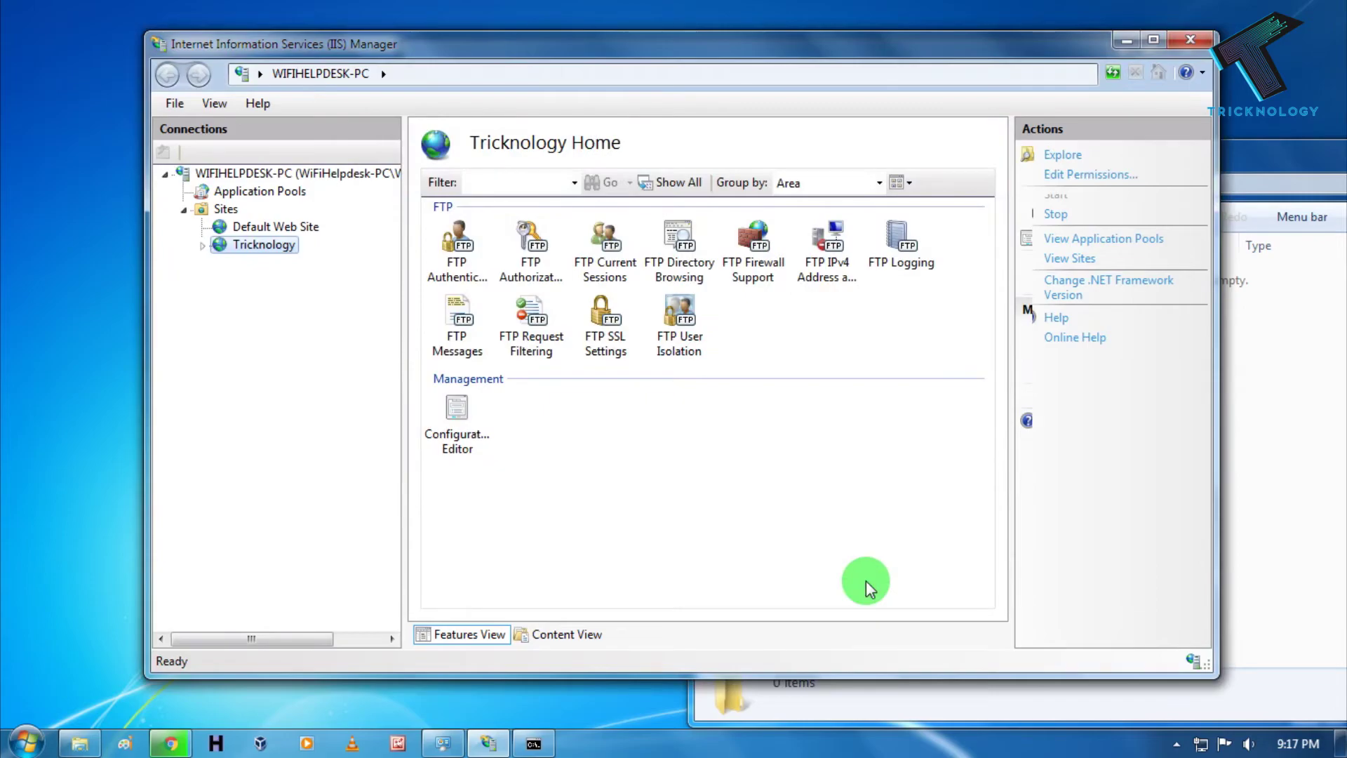
- Check the ipconfig window, then switch to Chrome with the address bar selected
{"action": "left_click", "coordinate": [534, 744]}
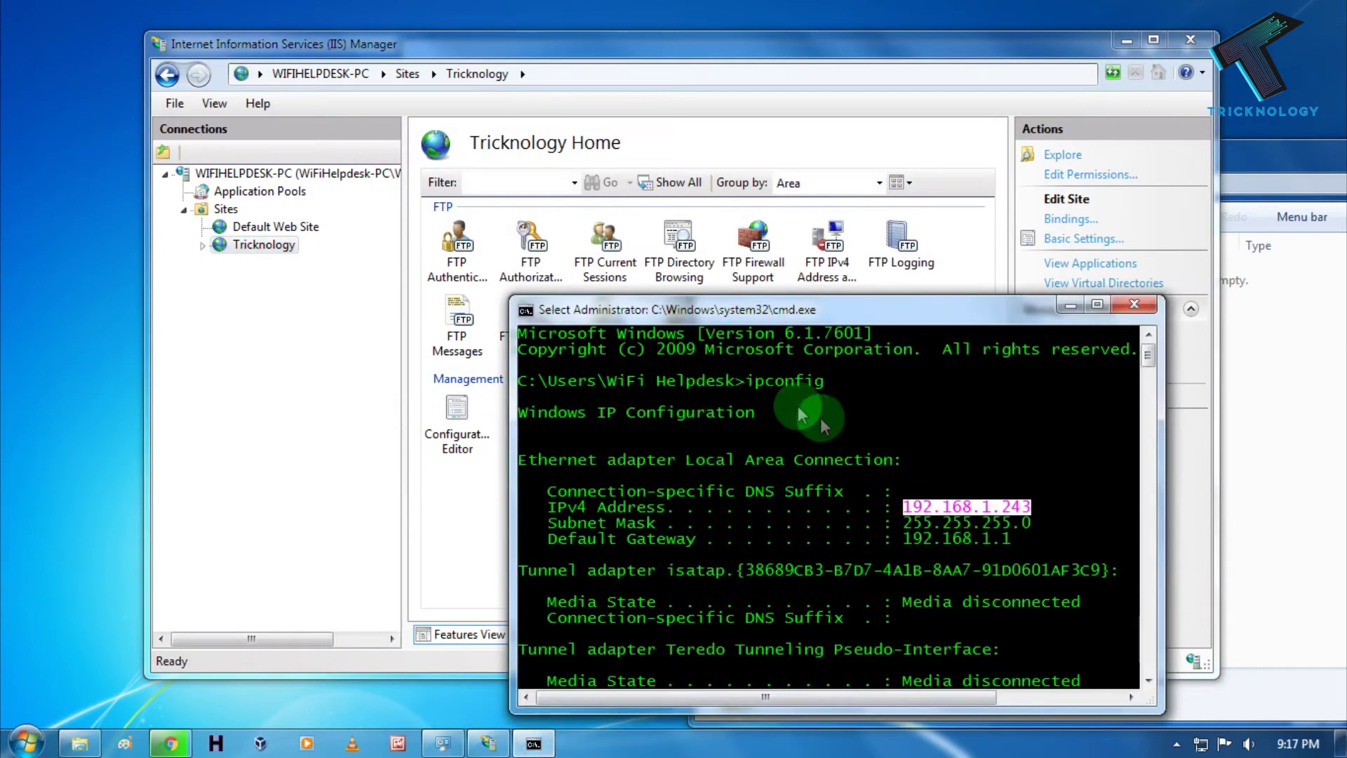
{"action": "left_click", "coordinate": [169, 743]}
{"action": "left_click", "coordinate": [336, 42]}
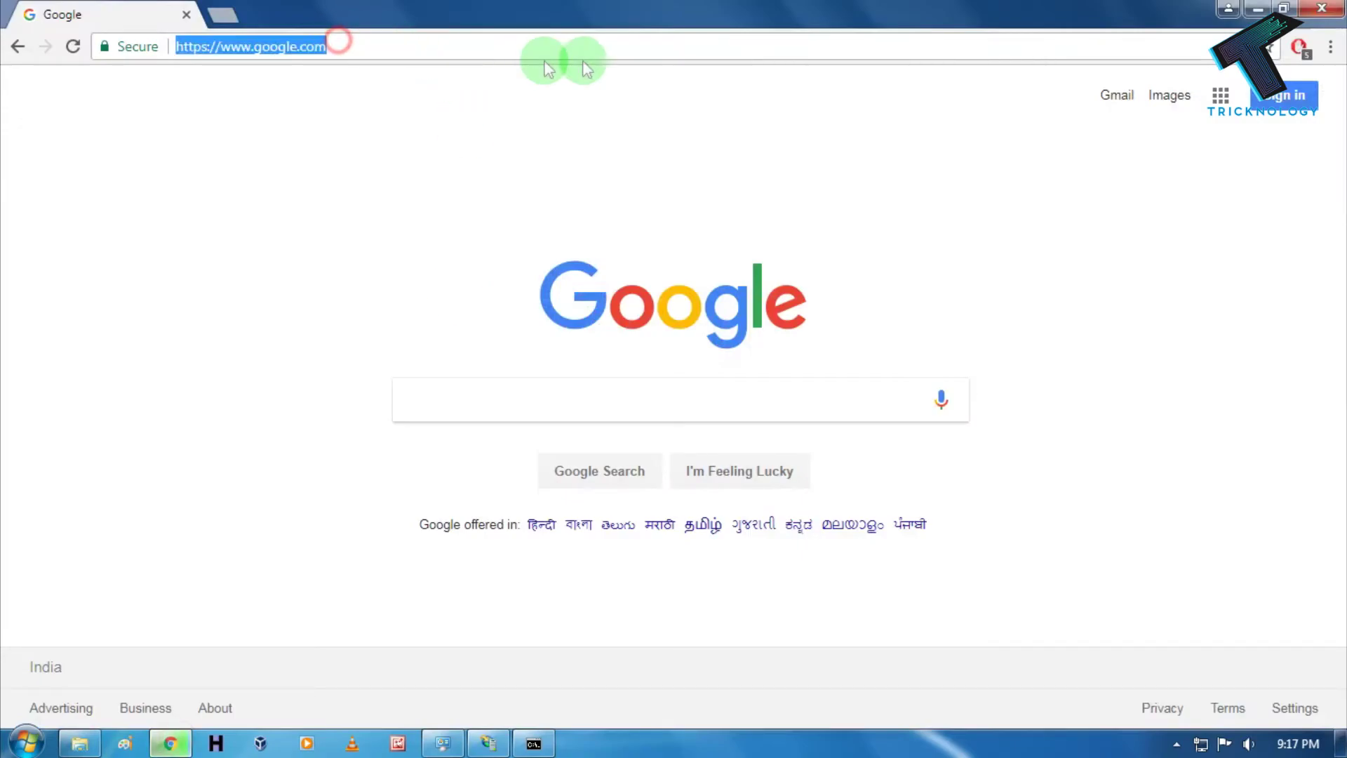
{"action": "type", "text": "ftp:"}
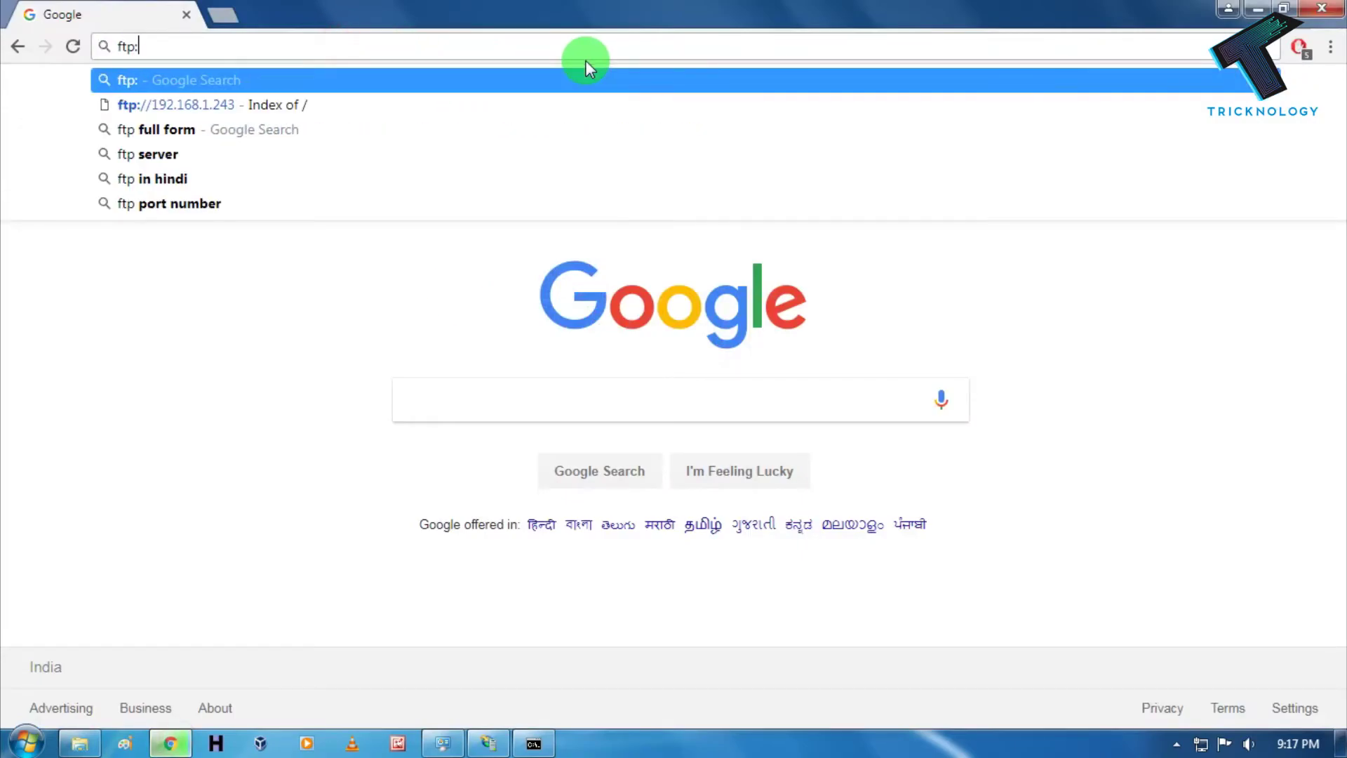
{"action": "type", "text": "//192.168.1.243"}
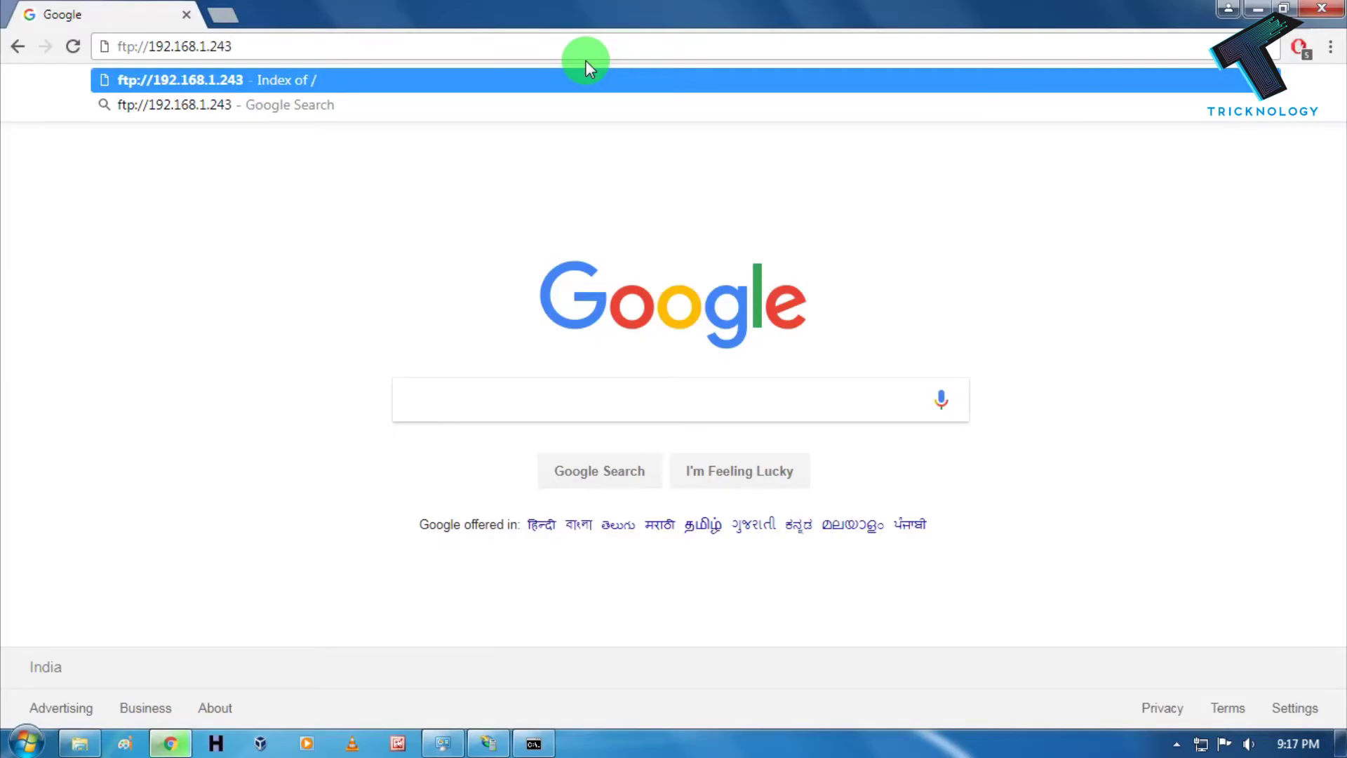
- Load ftp://192.168.1.243 in Chrome and resize, move and re-maximize the window
{"action": "key", "text": "Return"}
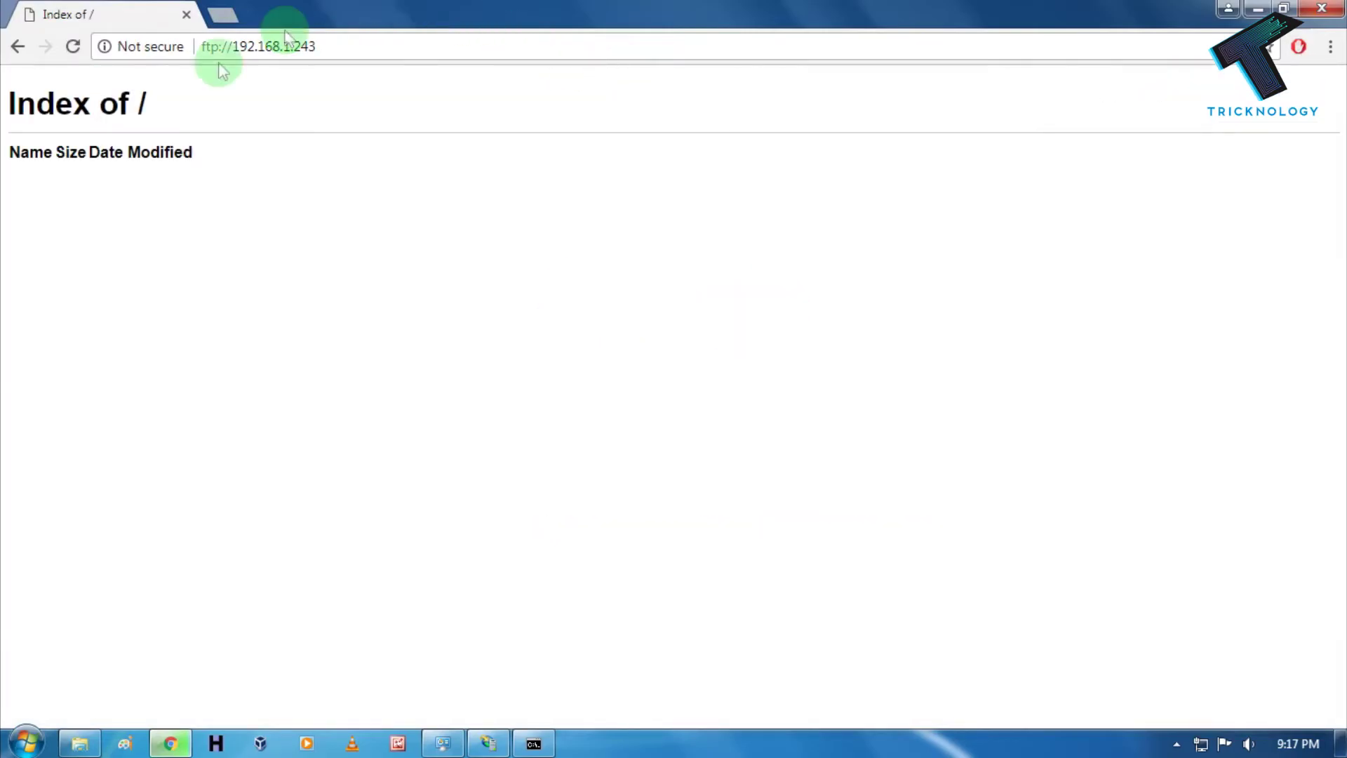
{"action": "double_click", "coordinate": [427, 24]}
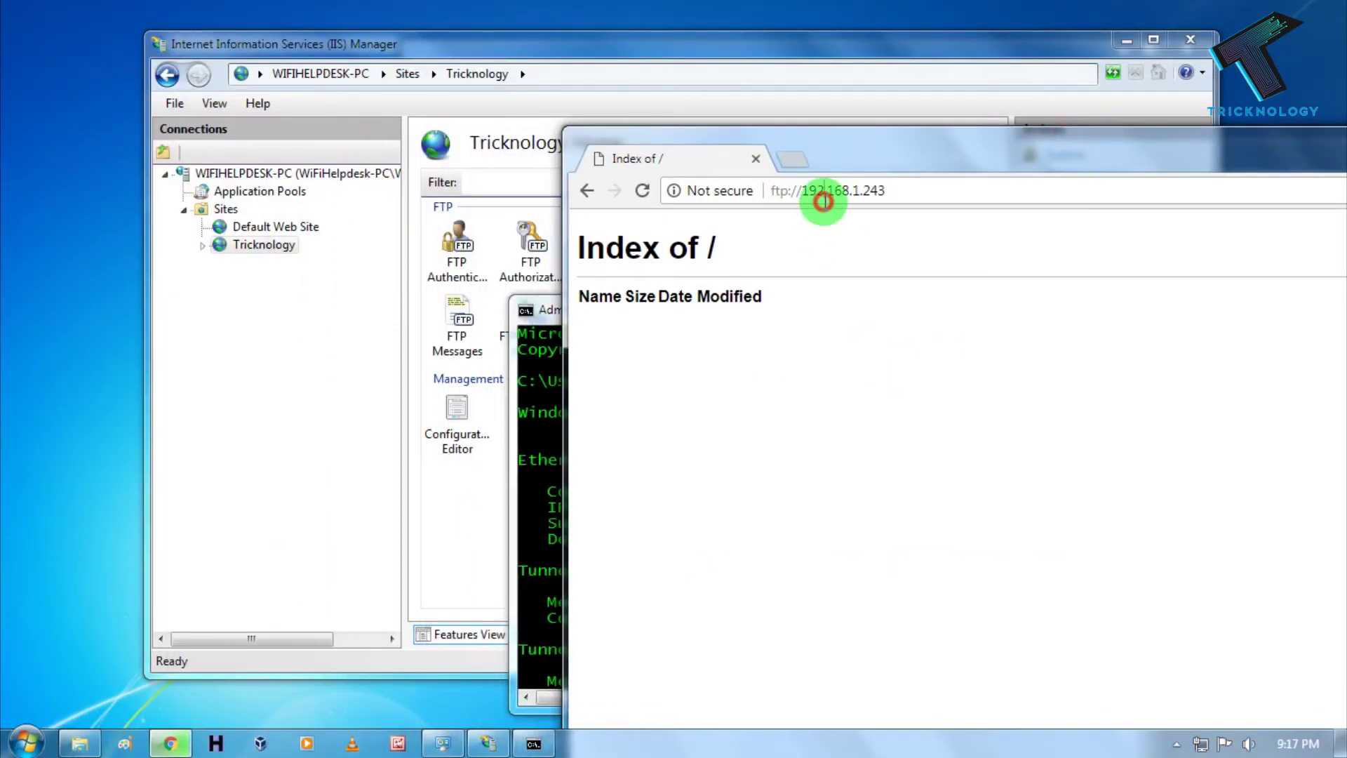
{"action": "left_click", "coordinate": [819, 191]}
{"action": "left_click_drag", "start_coordinate": [953, 159], "coordinate": [1093, 100]}
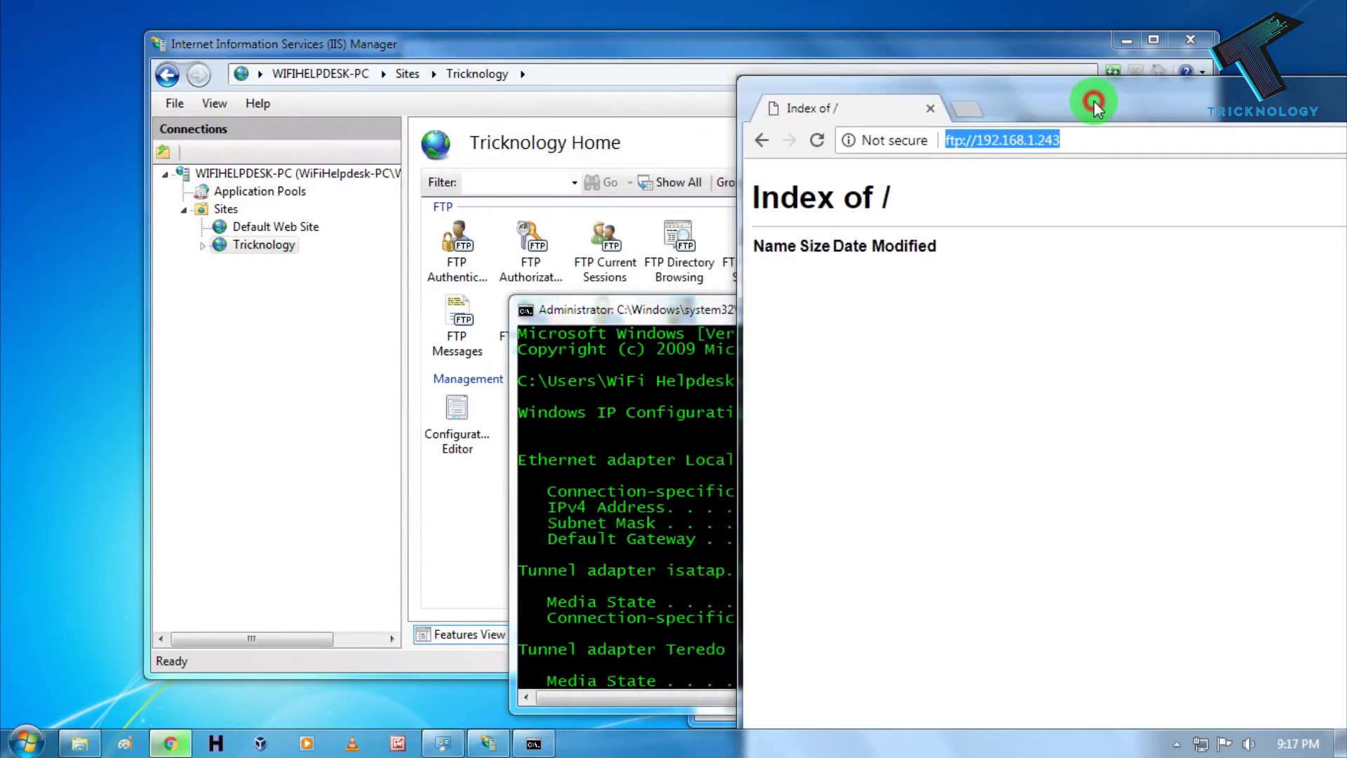
{"action": "double_click", "coordinate": [1094, 99]}
{"action": "left_click_drag", "start_coordinate": [605, 13], "coordinate": [769, 276]}
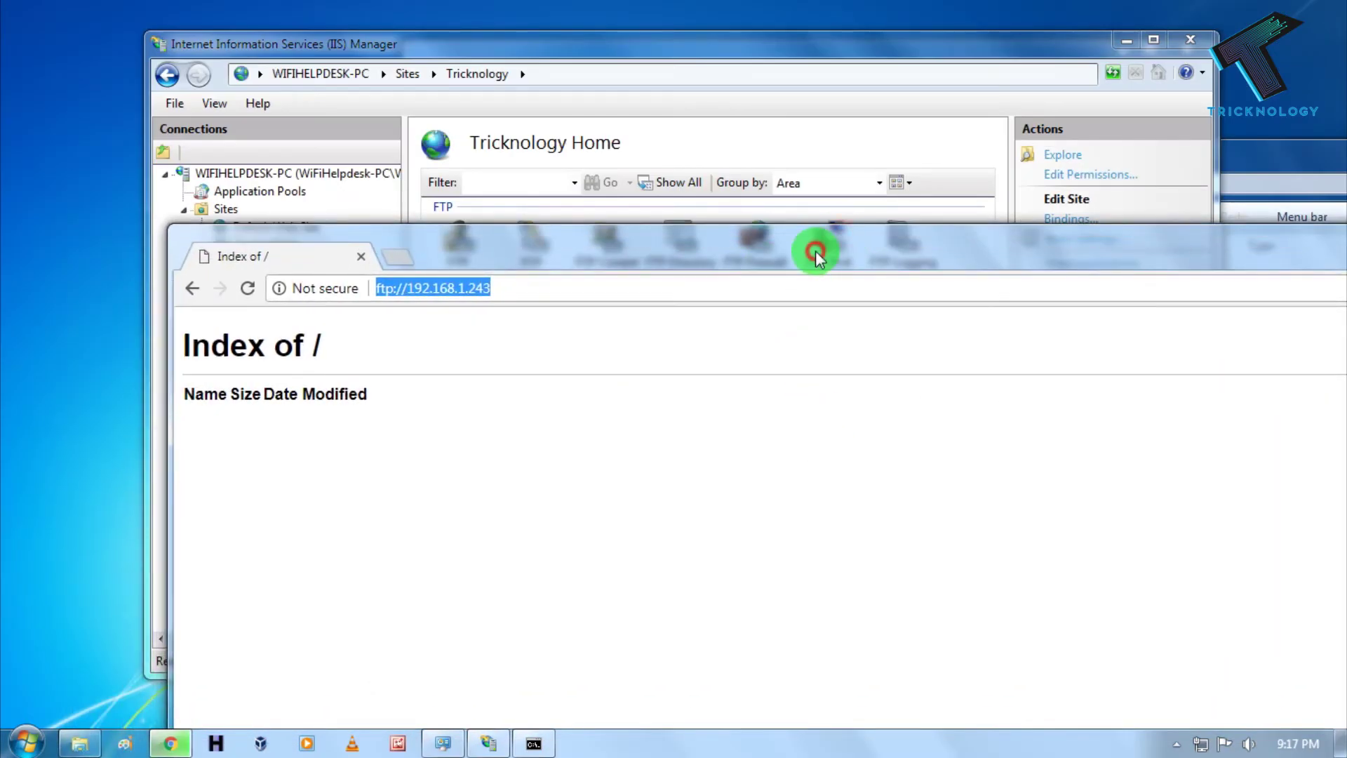
{"action": "double_click", "coordinate": [816, 251]}
- Highlight the empty Index of / heading and bring up the local G:\FTP folder window
{"action": "left_click_drag", "start_coordinate": [11, 102], "coordinate": [159, 112]}
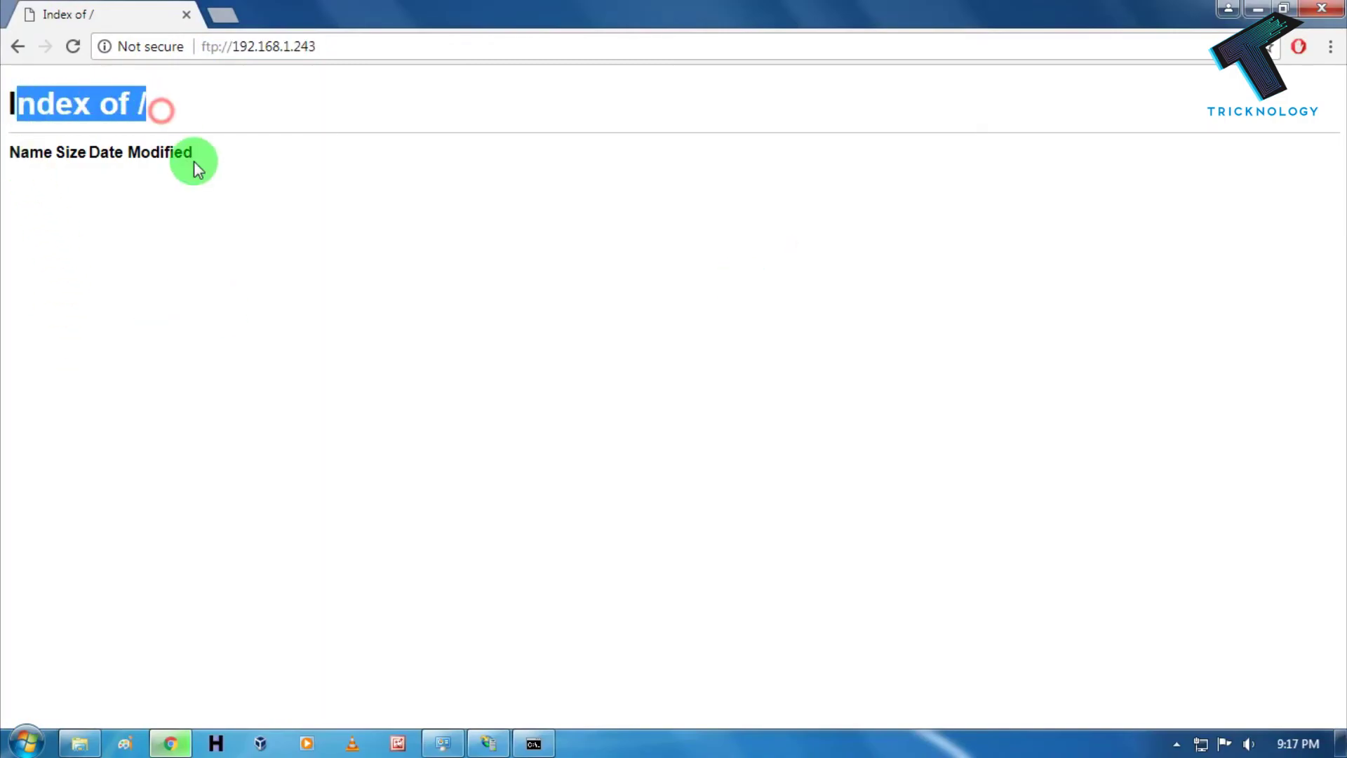
{"action": "left_click", "coordinate": [235, 285]}
{"action": "left_click_drag", "start_coordinate": [631, 13], "coordinate": [662, 2]}
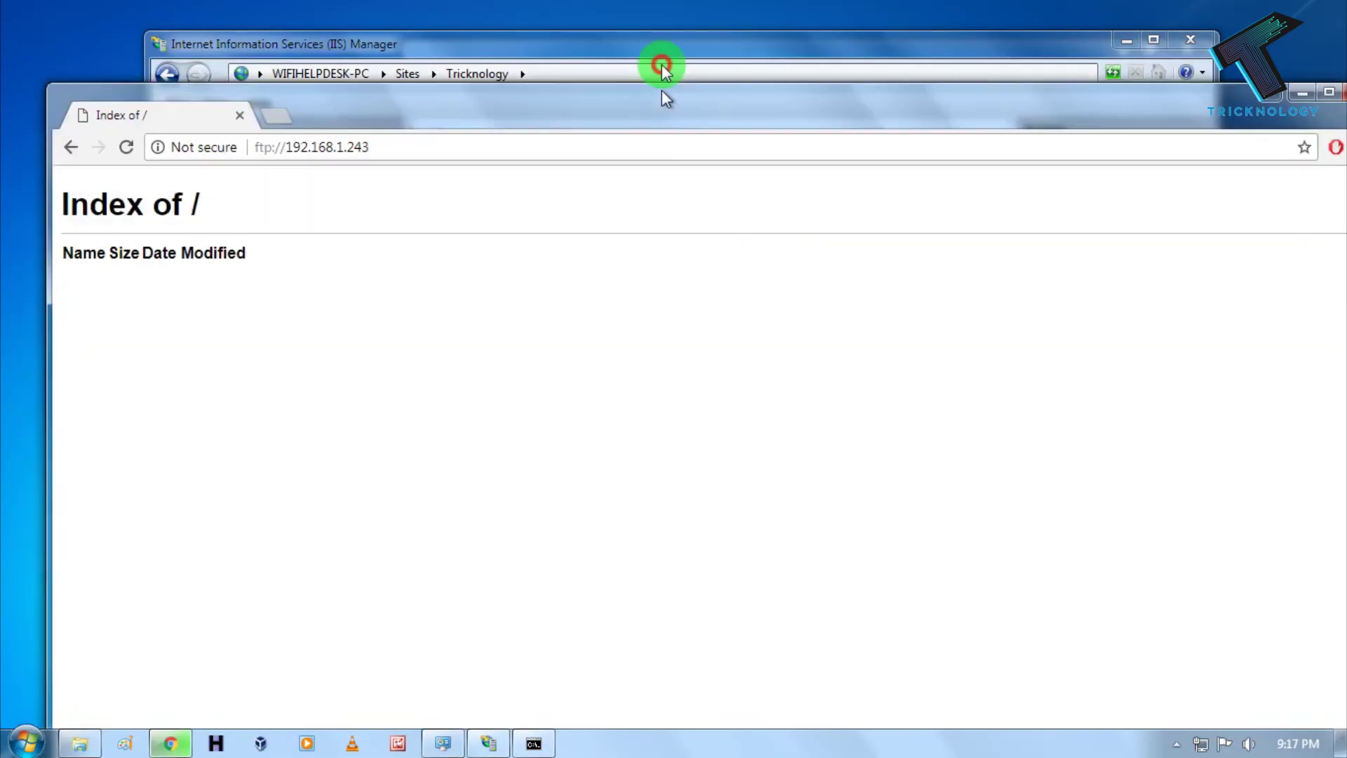
{"action": "left_click", "coordinate": [79, 747]}
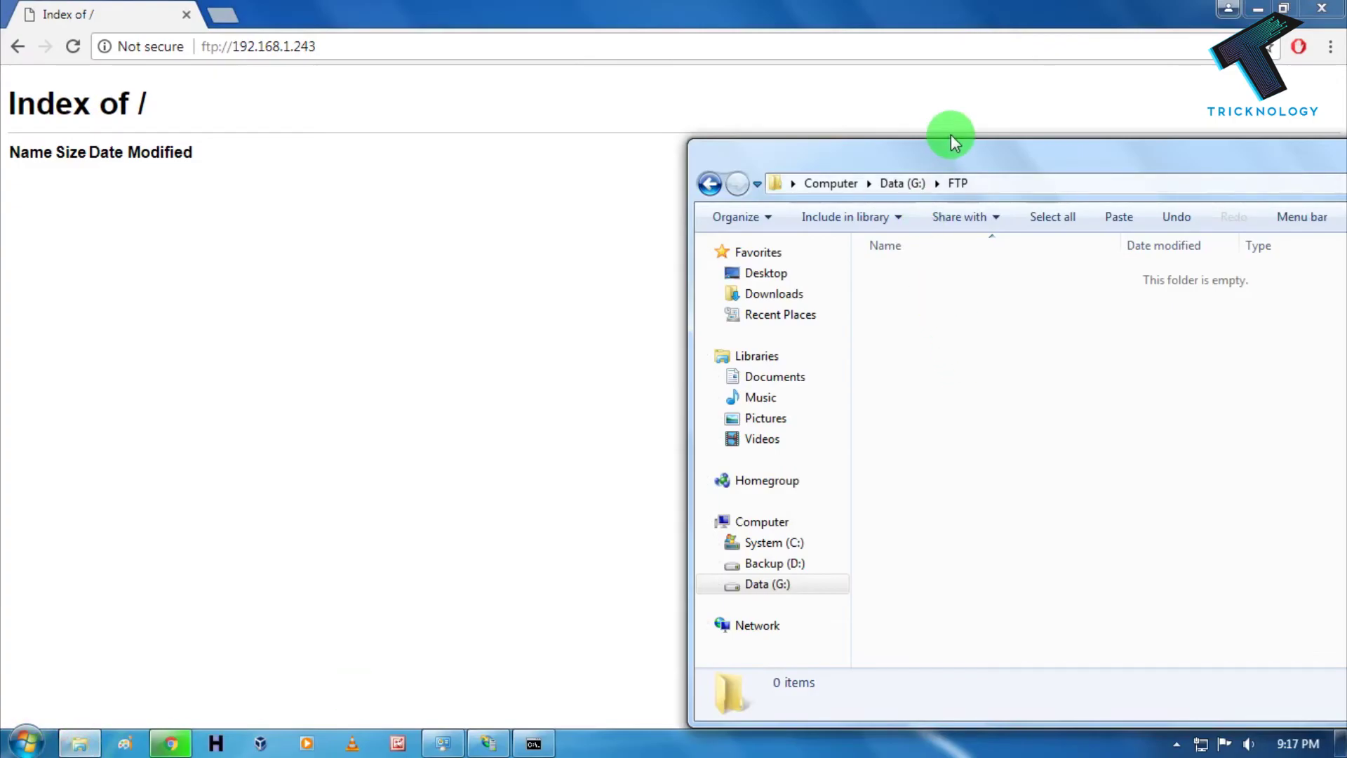
- Create a New folder inside the G:\FTP folder in Windows Explorer
{"action": "left_click_drag", "start_coordinate": [947, 135], "coordinate": [649, 74]}
{"action": "right_click", "coordinate": [699, 283]}
{"action": "left_click", "coordinate": [811, 539]}
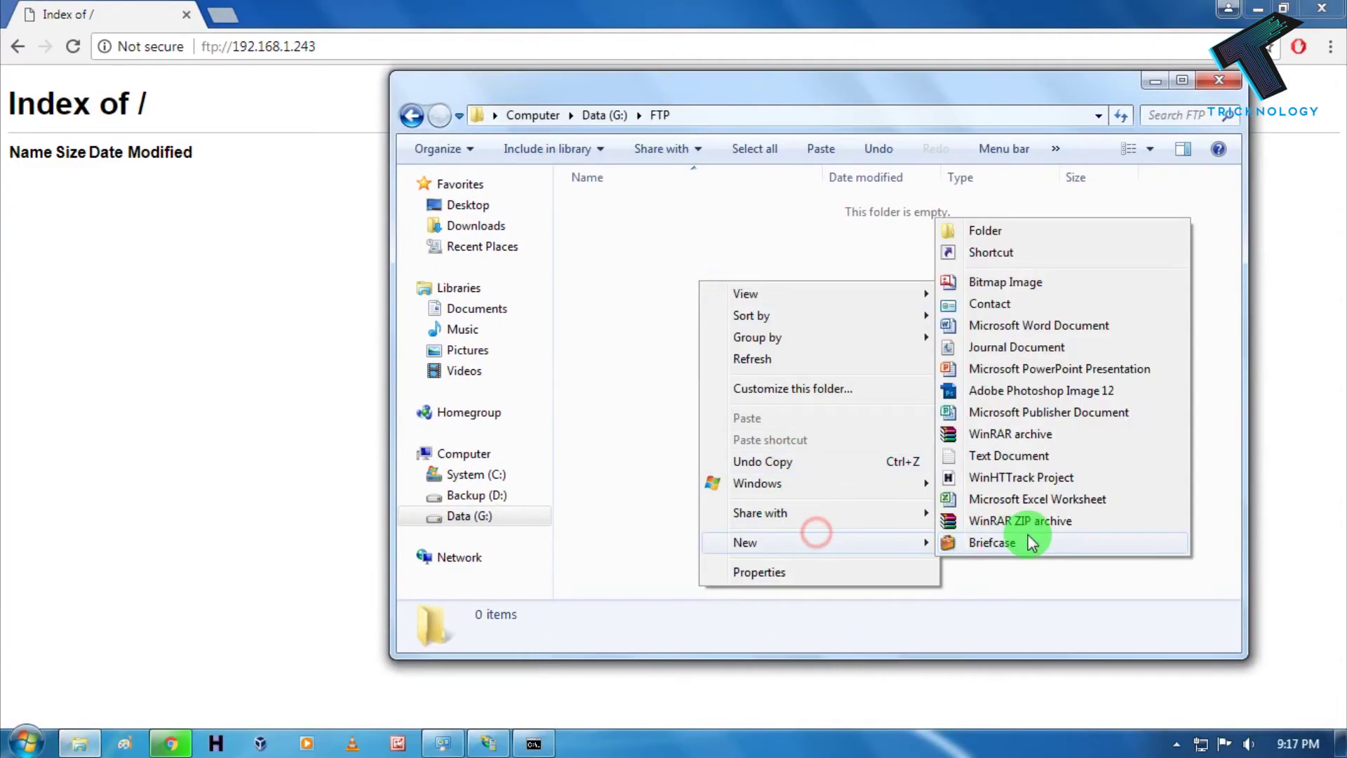
{"action": "left_click", "coordinate": [991, 231]}
- Create a text document in the FTP folder and name it Tricknology
{"action": "right_click", "coordinate": [684, 276]}
{"action": "left_click", "coordinate": [776, 537]}
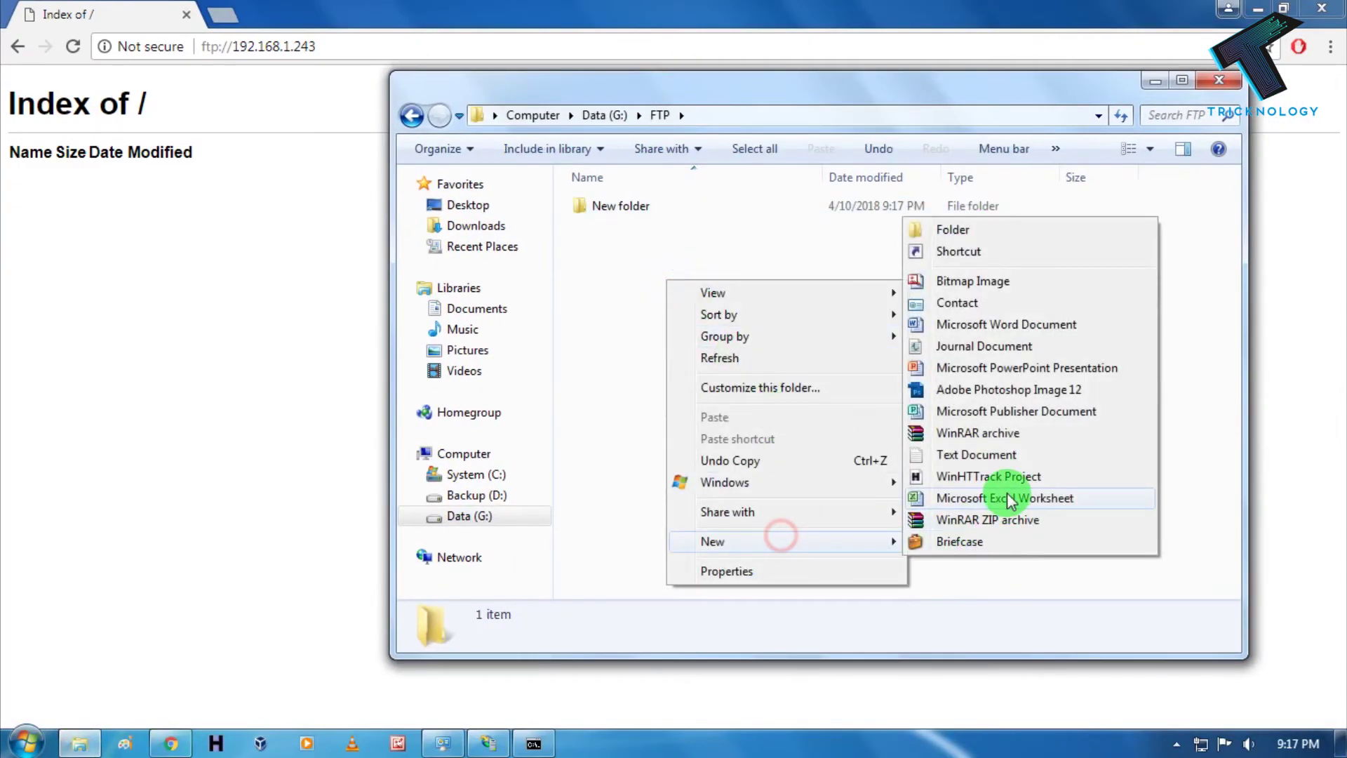
{"action": "left_click", "coordinate": [985, 455]}
{"action": "type", "text": "ht"}
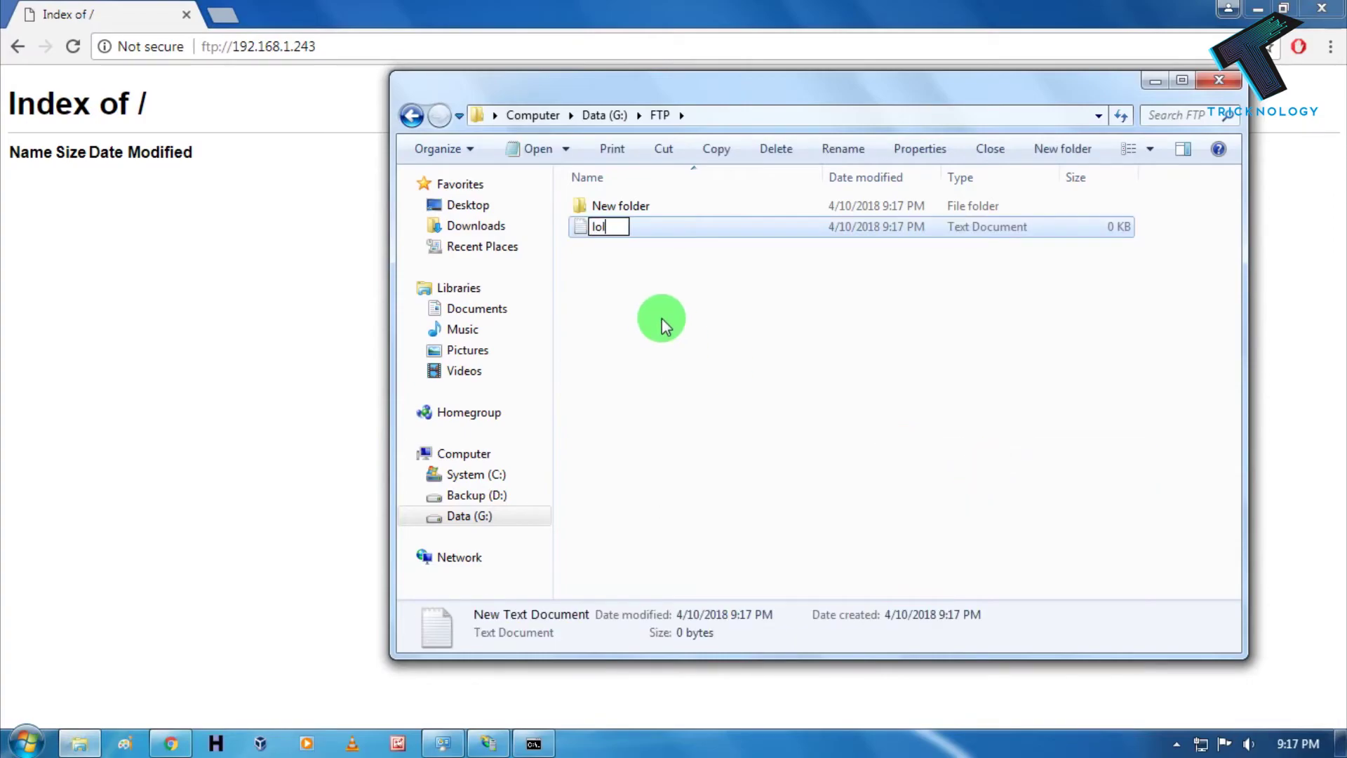
{"action": "key", "text": "BackSpace"}
{"action": "key", "text": "BackSpace"}
{"action": "type", "text": "Tricknology"}
{"action": "key", "text": "Return"}
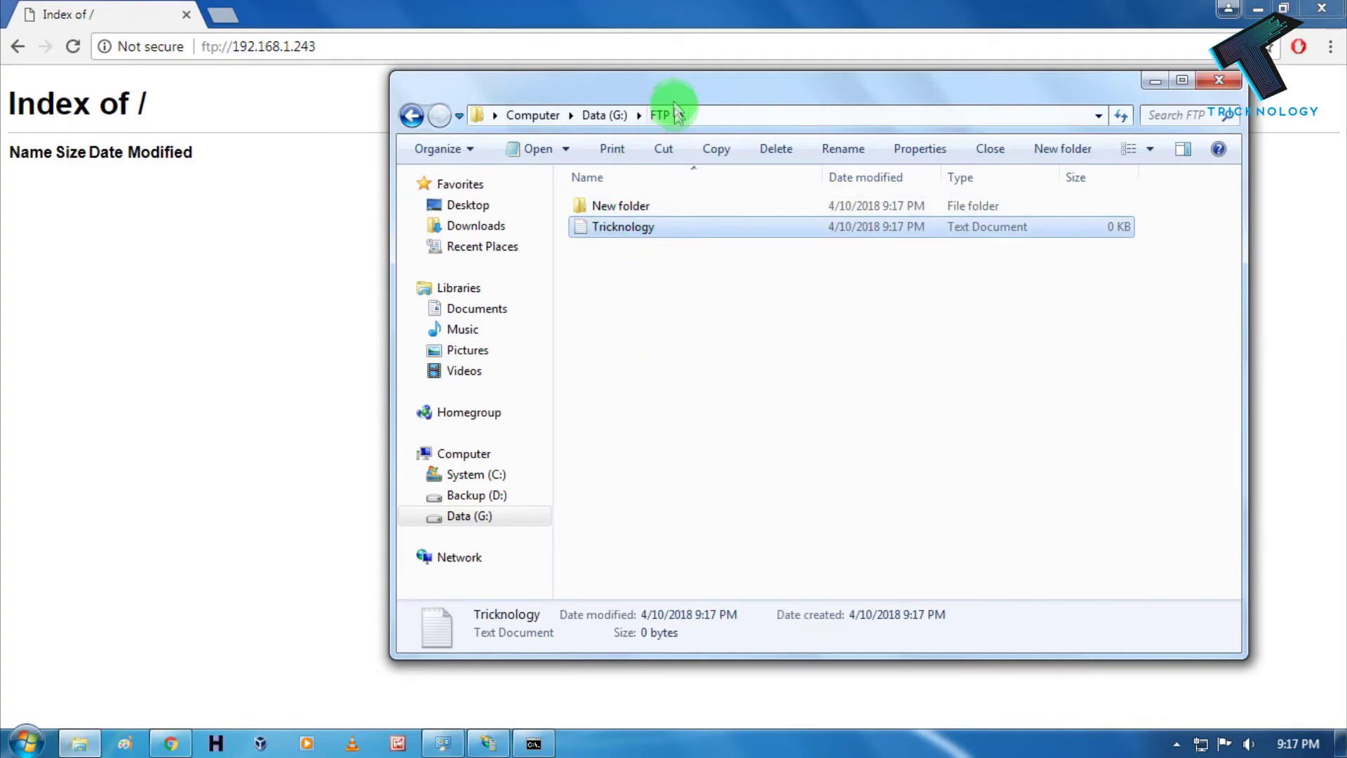
- Select both new items, then reload Chrome's FTP listing to show them
{"action": "left_click_drag", "start_coordinate": [675, 101], "coordinate": [712, 107]}
{"action": "left_click_drag", "start_coordinate": [762, 348], "coordinate": [671, 183]}
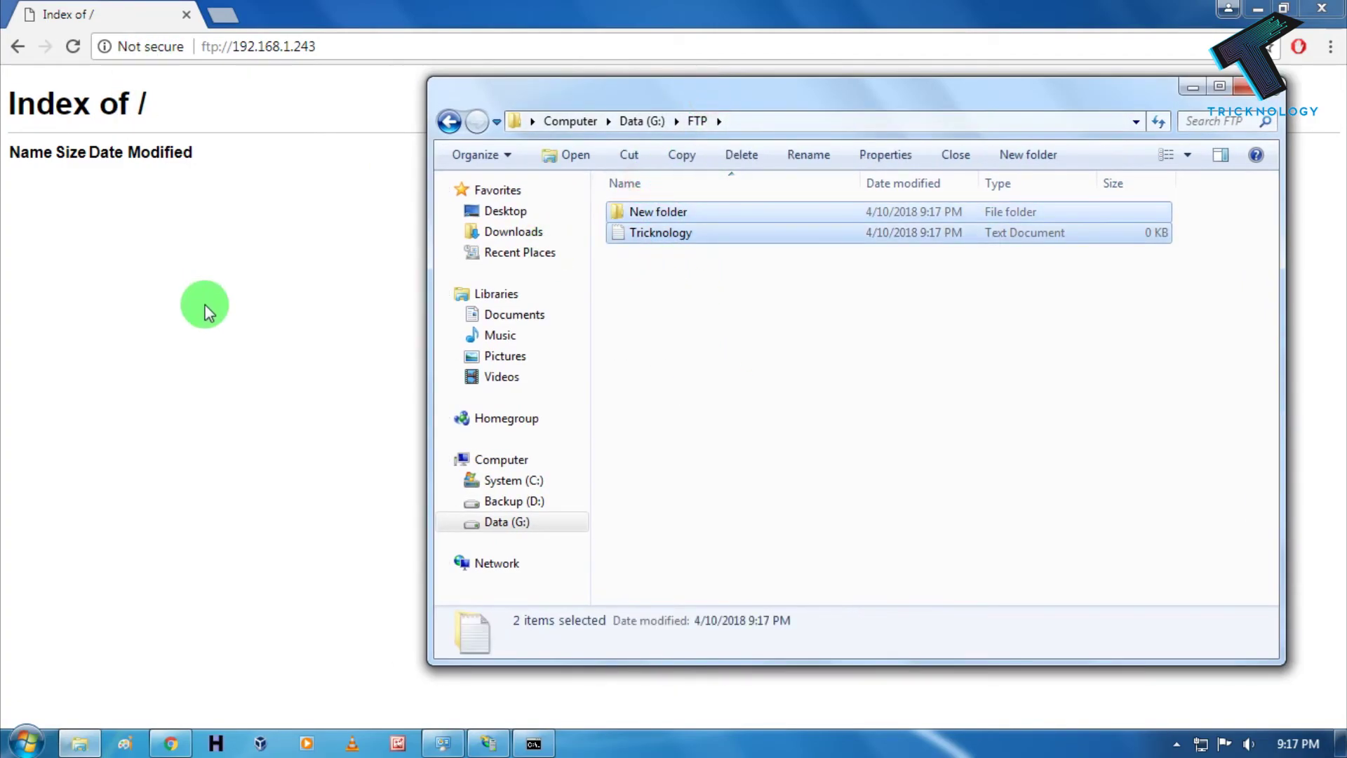
{"action": "left_click", "coordinate": [202, 304]}
{"action": "left_click", "coordinate": [72, 52]}
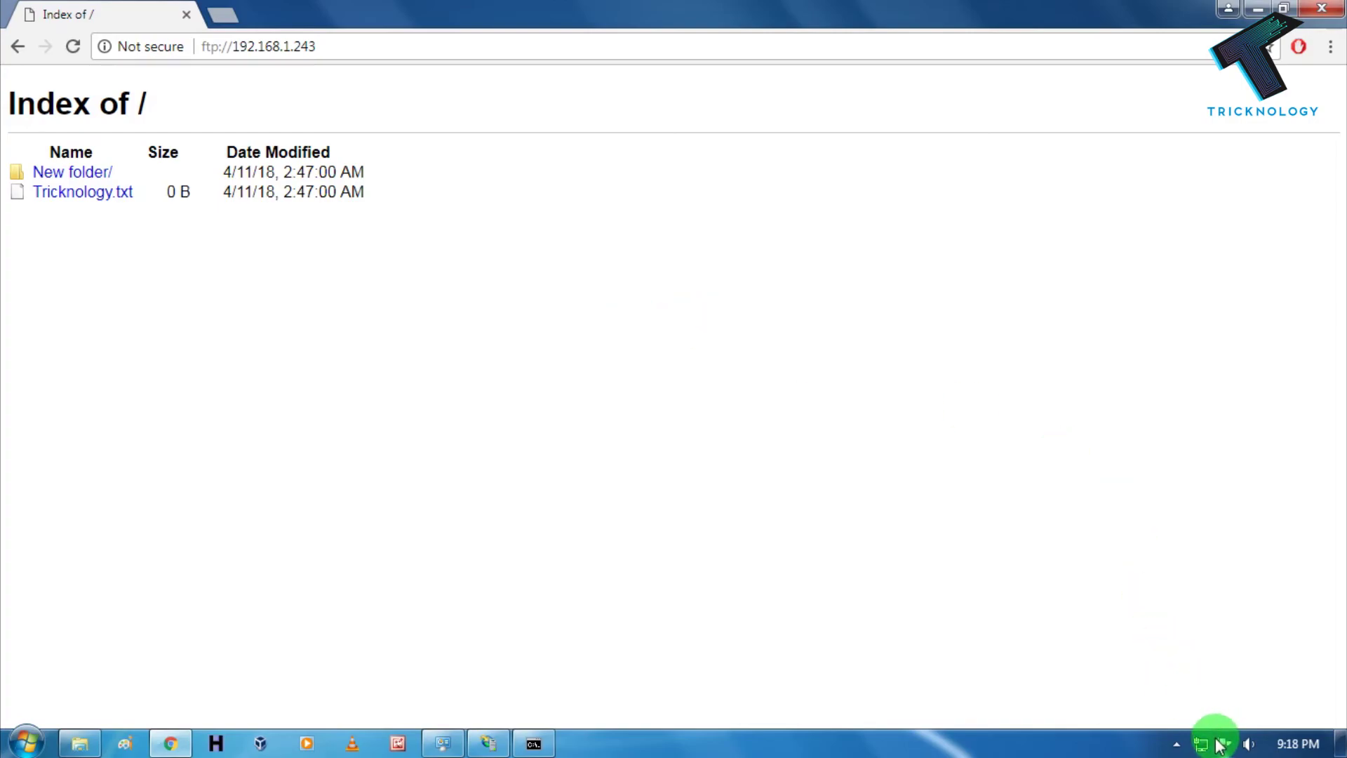
- Select the ftp://192.168.1.243 address and bring up the taskbar network status options
{"action": "left_click", "coordinate": [351, 40]}
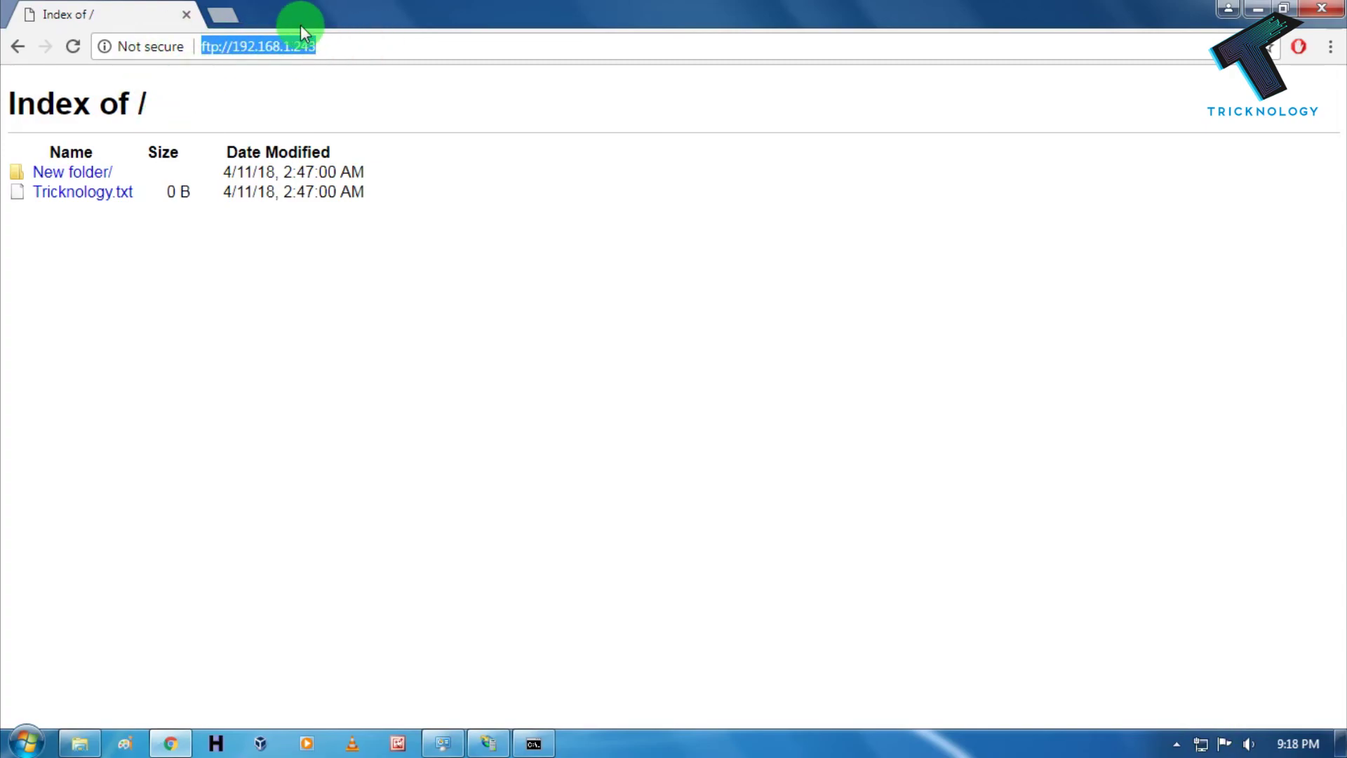
{"action": "right_click", "coordinate": [1203, 745]}
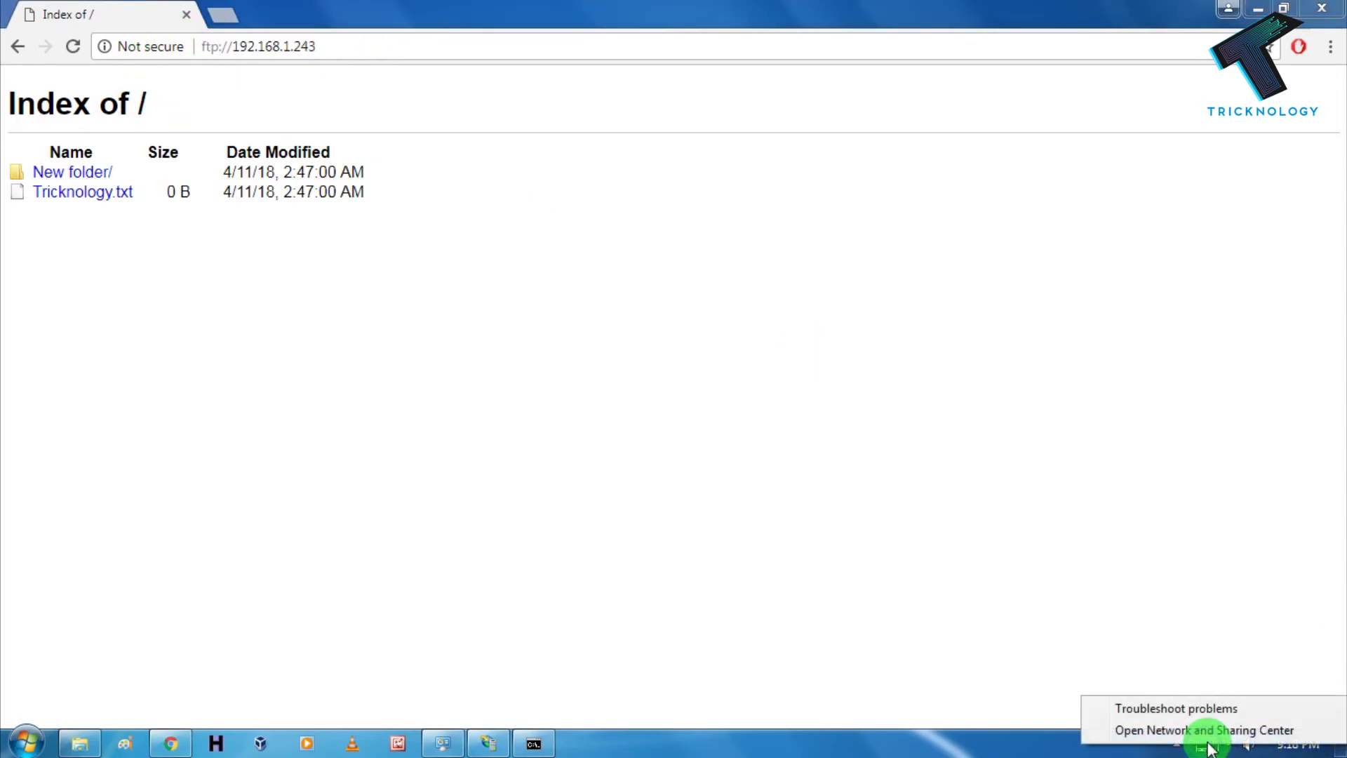
{"action": "left_click", "coordinate": [952, 750]}
{"action": "right_click", "coordinate": [1217, 747]}
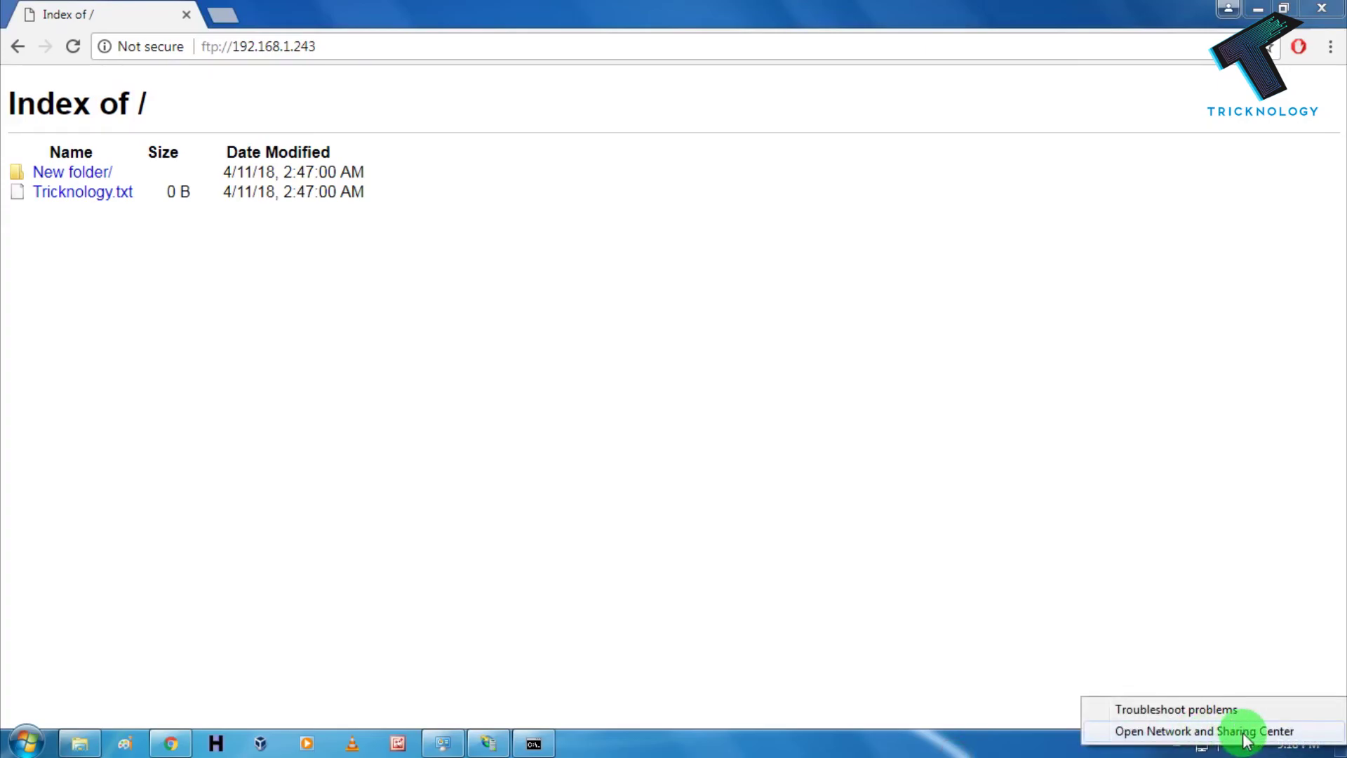
{"action": "left_click", "coordinate": [1239, 731]}
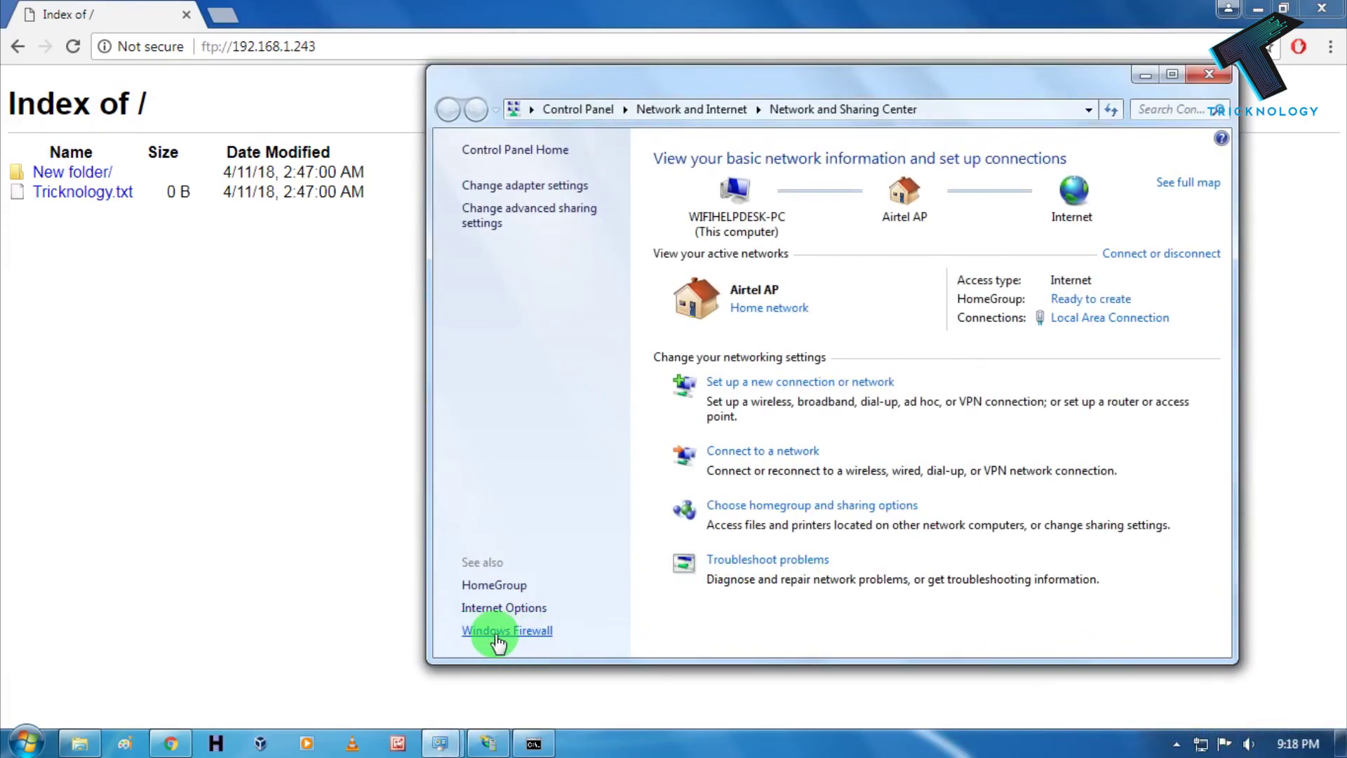
{"action": "left_click", "coordinate": [487, 635]}
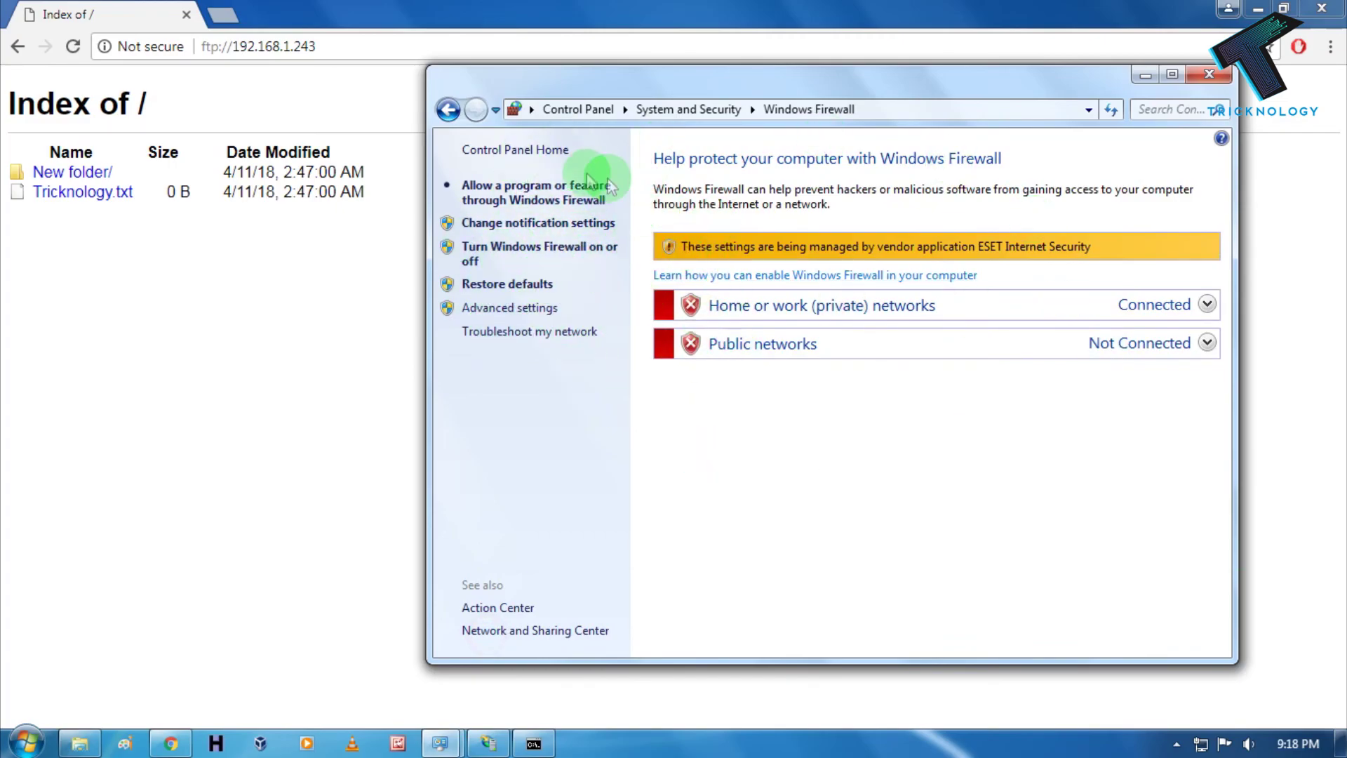
{"action": "left_click", "coordinate": [1211, 78]}
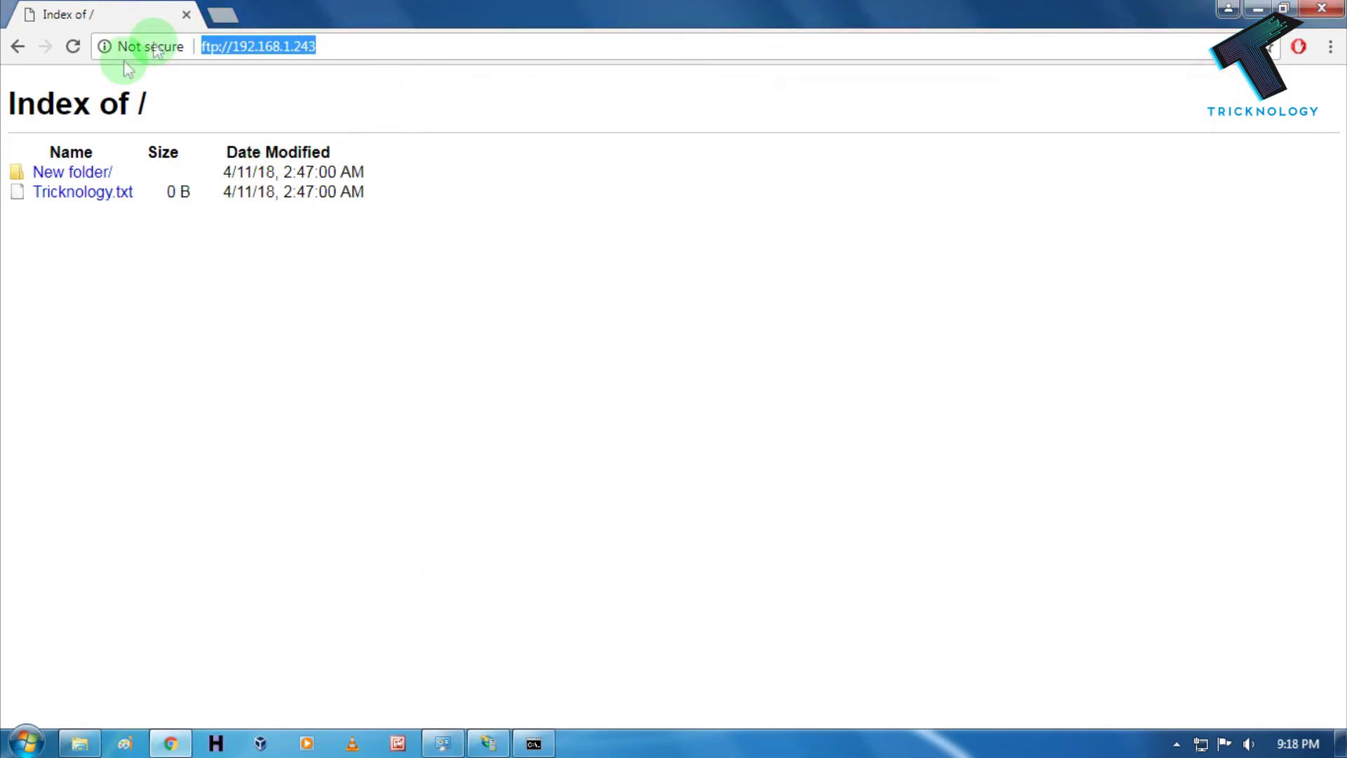